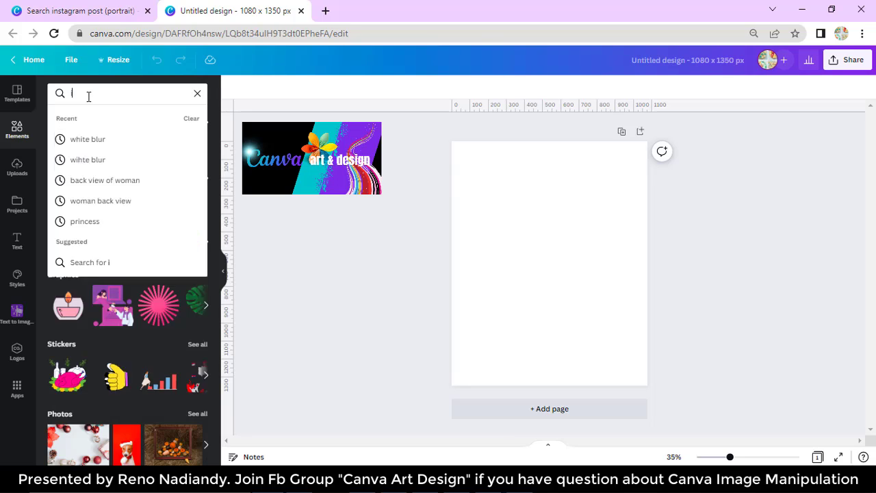
Step: Search the elements for "instagram logo", add the rounded outline logo to the page and colour it white
{"action": "type", "text": "logo"}
{"action": "key", "text": "Return"}
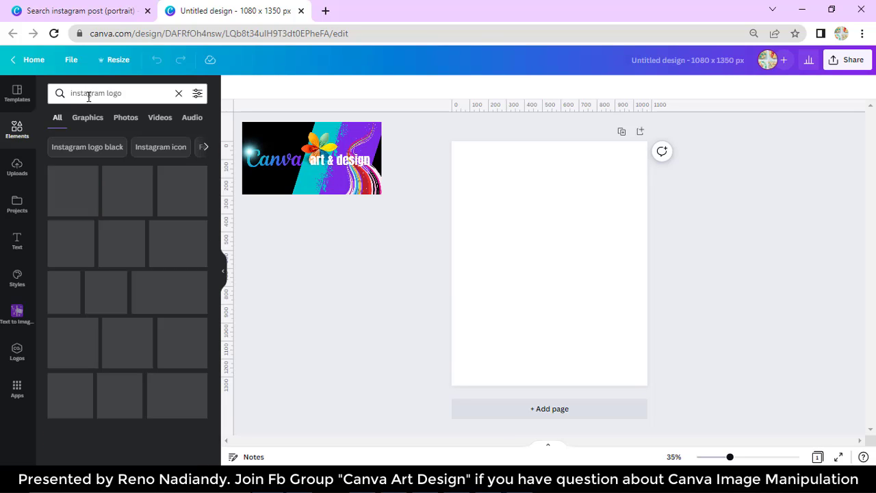
{"action": "left_click", "coordinate": [133, 205]}
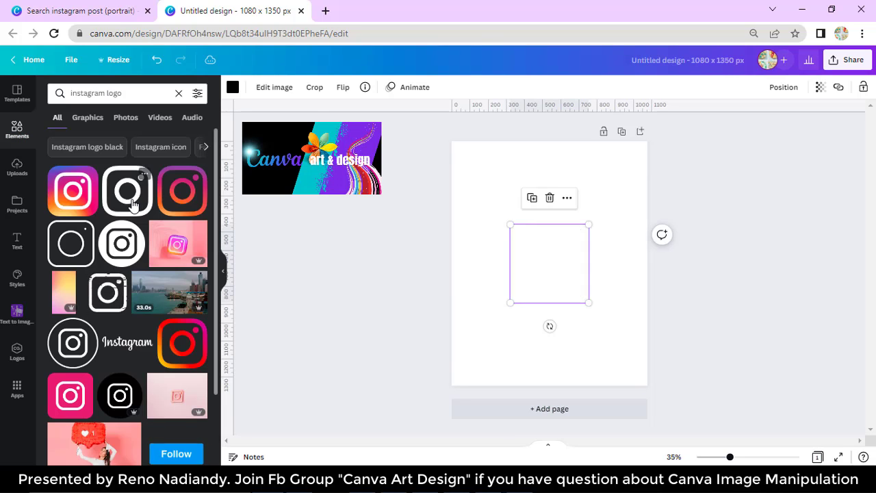
{"action": "left_click", "coordinate": [233, 87]}
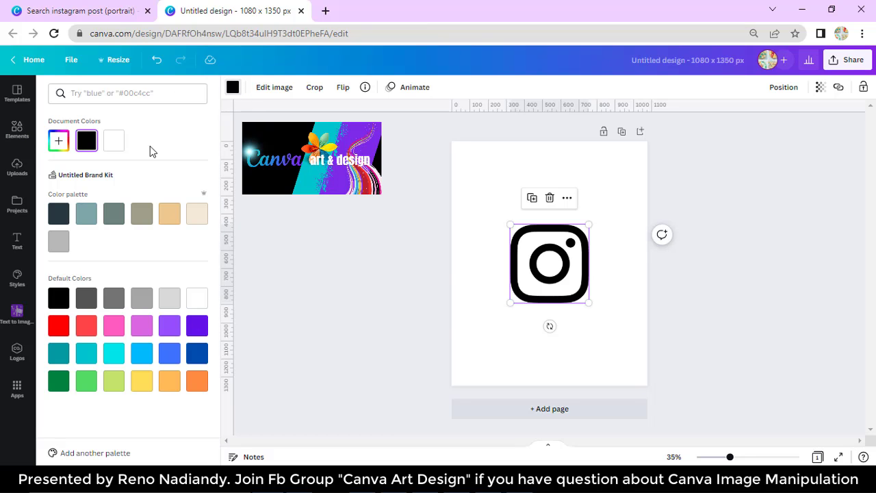
{"action": "left_click", "coordinate": [122, 144]}
Step: Add a square shape to the page and fill it with the default yellow
{"action": "left_click", "coordinate": [21, 130]}
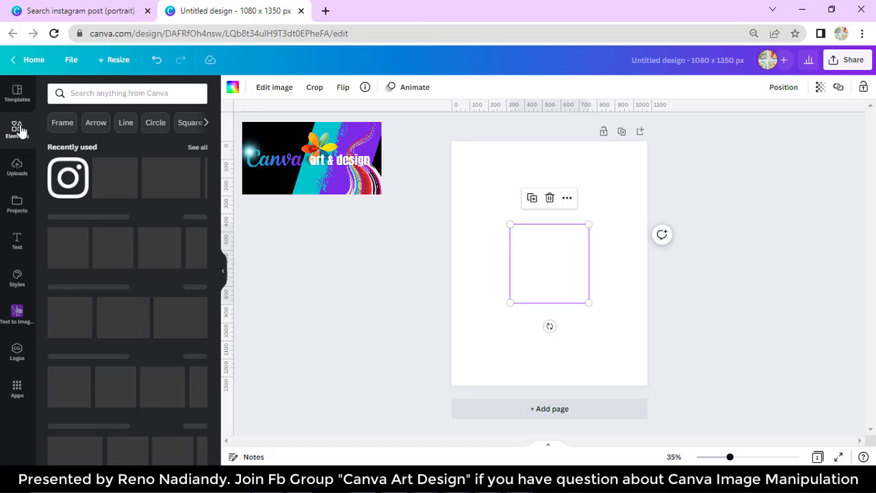
{"action": "left_click", "coordinate": [59, 244]}
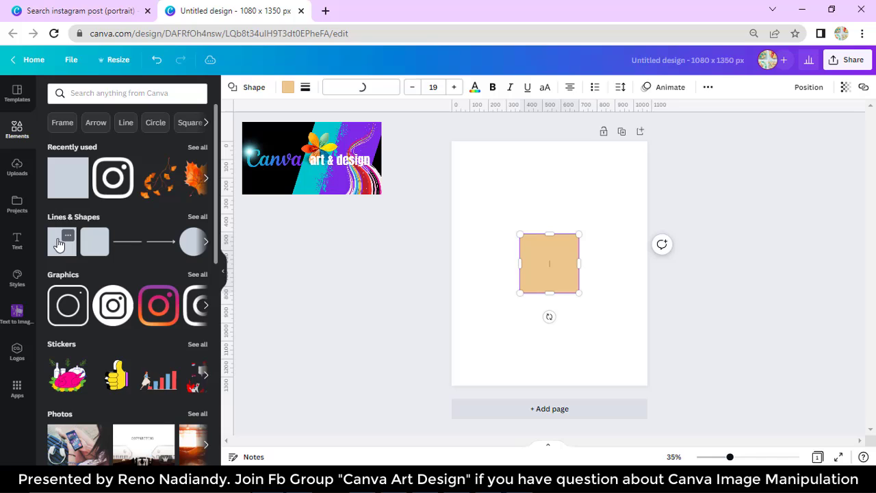
{"action": "left_click", "coordinate": [286, 88]}
{"action": "left_click", "coordinate": [141, 381]}
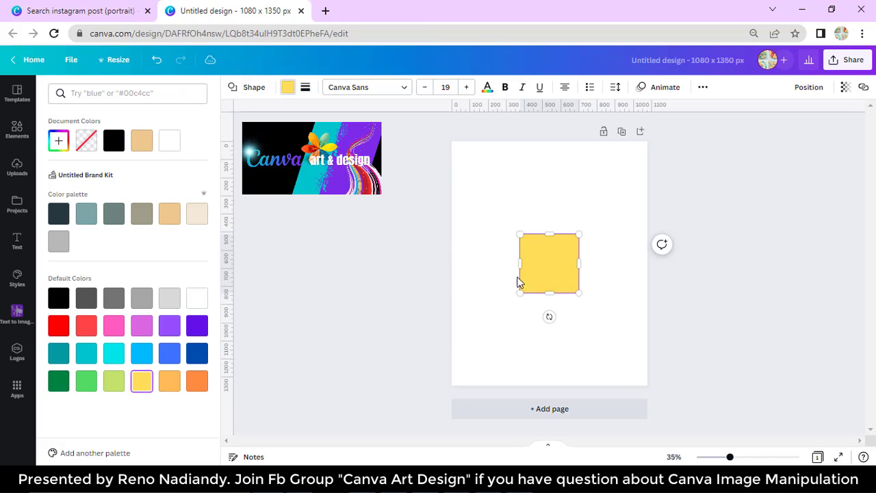
Step: Widen the yellow square to the left and send it behind the white Instagram logo
{"action": "left_click_drag", "start_coordinate": [519, 268], "coordinate": [497, 267]}
{"action": "right_click", "coordinate": [541, 269]}
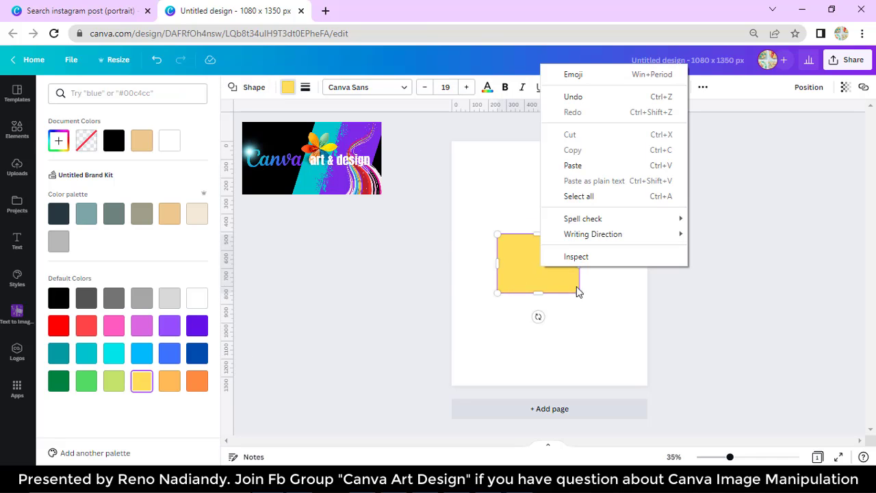
{"action": "left_click", "coordinate": [547, 286]}
{"action": "right_click", "coordinate": [546, 286]}
{"action": "left_click", "coordinate": [611, 318]}
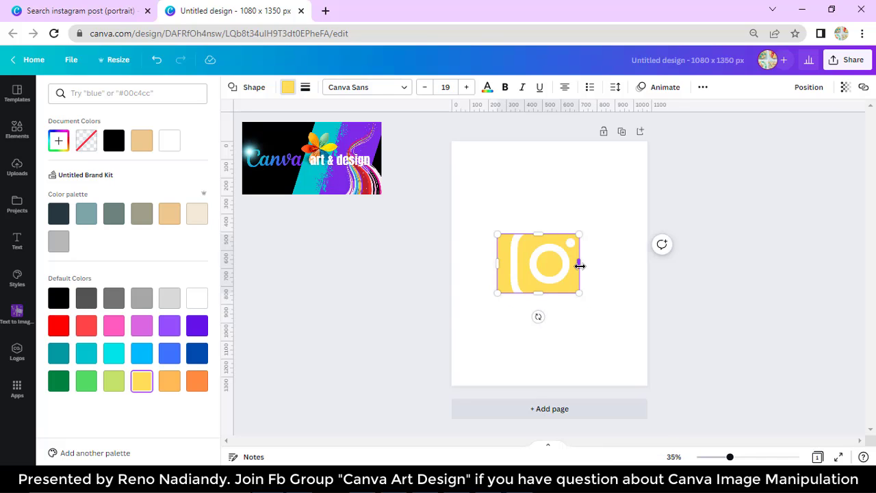
Step: Adjust all four sides of the yellow square to frame the logo with an even margin, about 483 by 478 px
{"action": "left_click_drag", "start_coordinate": [580, 265], "coordinate": [600, 272]}
{"action": "left_click_drag", "start_coordinate": [551, 223], "coordinate": [551, 217]}
{"action": "left_click_drag", "start_coordinate": [546, 293], "coordinate": [552, 315]}
{"action": "left_click", "coordinate": [742, 457]}
{"action": "left_click_drag", "start_coordinate": [466, 266], "coordinate": [479, 266]}
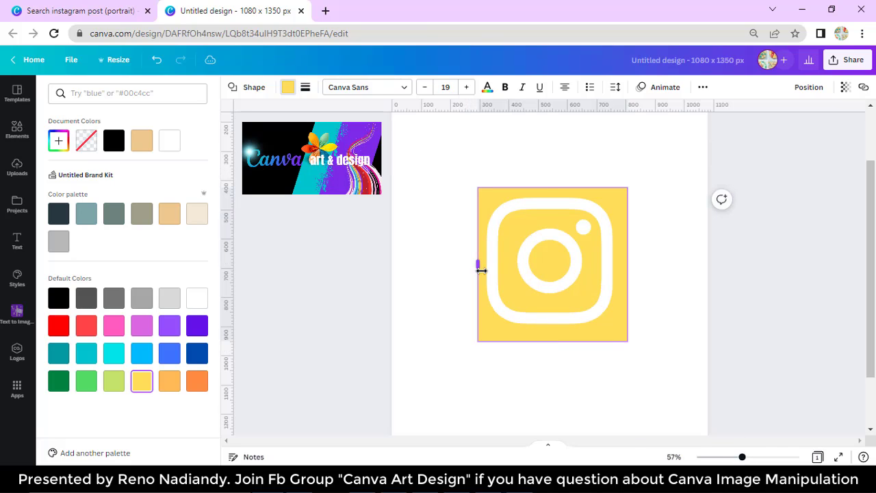
{"action": "left_click_drag", "start_coordinate": [549, 344], "coordinate": [547, 335]}
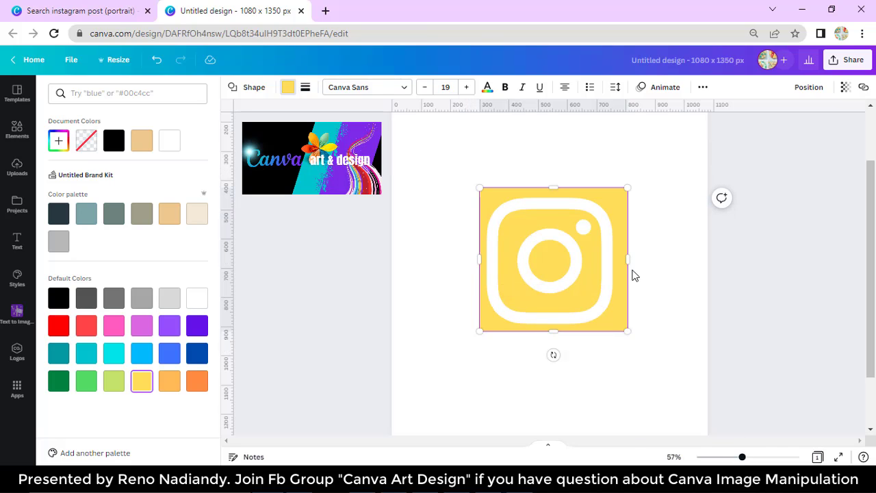
{"action": "left_click_drag", "start_coordinate": [623, 258], "coordinate": [621, 259]}
{"action": "left_click_drag", "start_coordinate": [549, 188], "coordinate": [548, 193]}
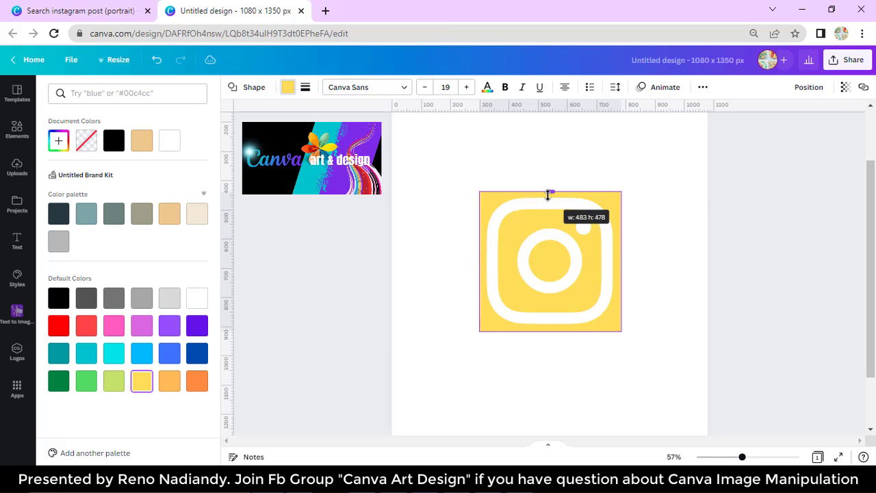
Step: Select the logo and yellow square together, enlarge them to nearly the page width and centre them horizontally
{"action": "left_click_drag", "start_coordinate": [458, 172], "coordinate": [651, 354]}
{"action": "left_click_drag", "start_coordinate": [479, 332], "coordinate": [419, 390]}
{"action": "left_click_drag", "start_coordinate": [620, 193], "coordinate": [682, 131]}
{"action": "left_click_drag", "start_coordinate": [619, 240], "coordinate": [610, 226]}
Step: Download the design as a PNG at 1,080 × 1,350 px
{"action": "left_click", "coordinate": [854, 62]}
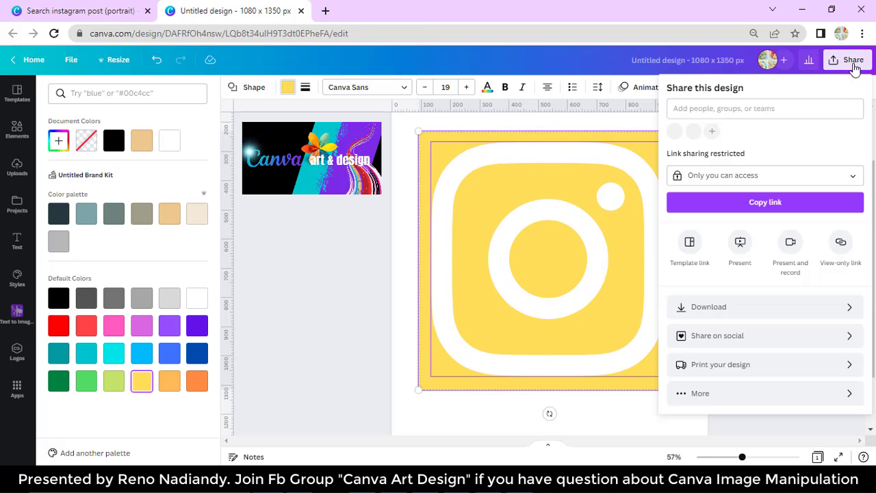
{"action": "left_click", "coordinate": [746, 308]}
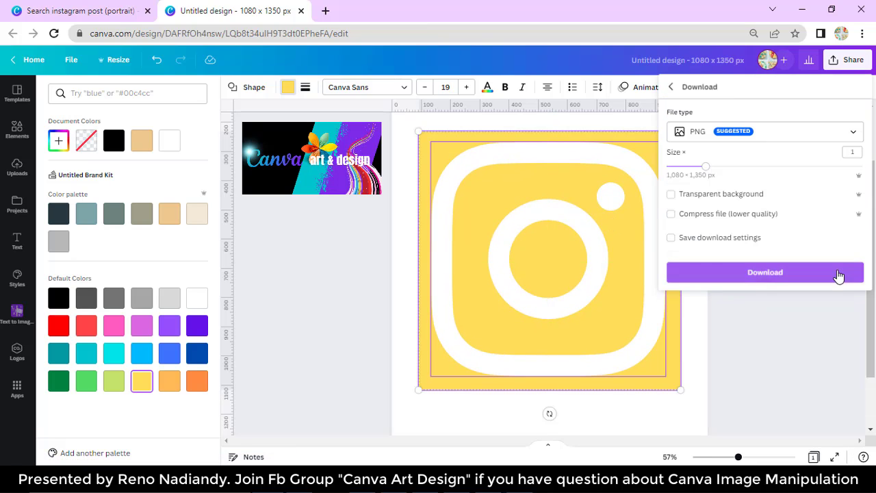
{"action": "left_click", "coordinate": [841, 276]}
Step: Add a second page to the design and set its background colour to black
{"action": "scroll", "coordinate": [538, 275], "scroll_direction": "down", "scroll_amount": 2}
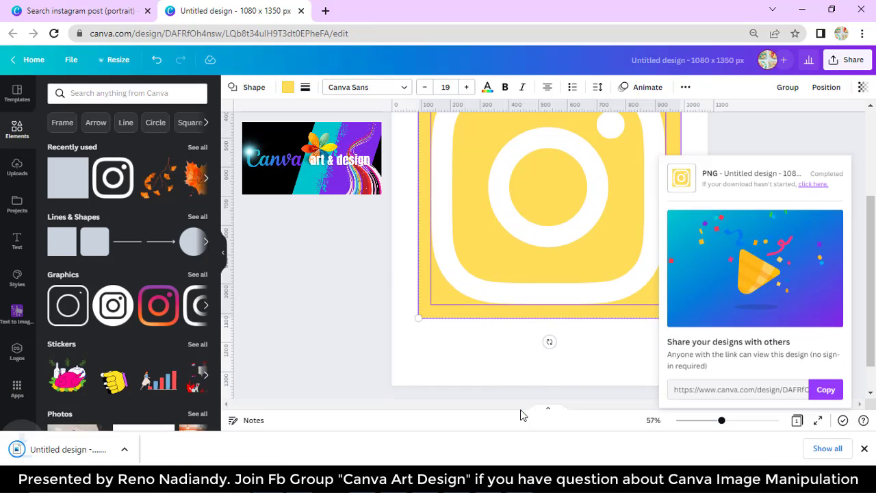
{"action": "scroll", "coordinate": [438, 356], "scroll_direction": "down", "scroll_amount": 1}
{"action": "key", "text": "Delete"}
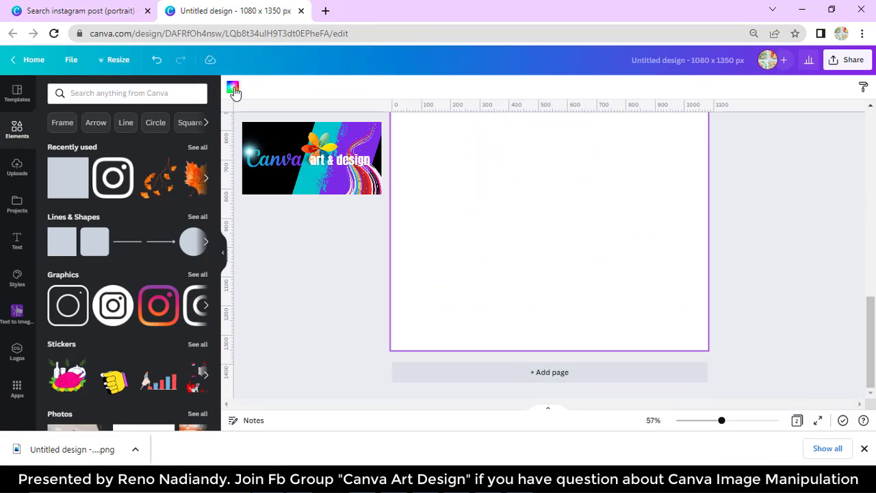
{"action": "left_click", "coordinate": [232, 86]}
{"action": "left_click", "coordinate": [87, 140]}
Step: Place the downloaded PNG on the black page and remove its white areas with the Background Remover
{"action": "left_click_drag", "start_coordinate": [87, 457], "coordinate": [581, 231]}
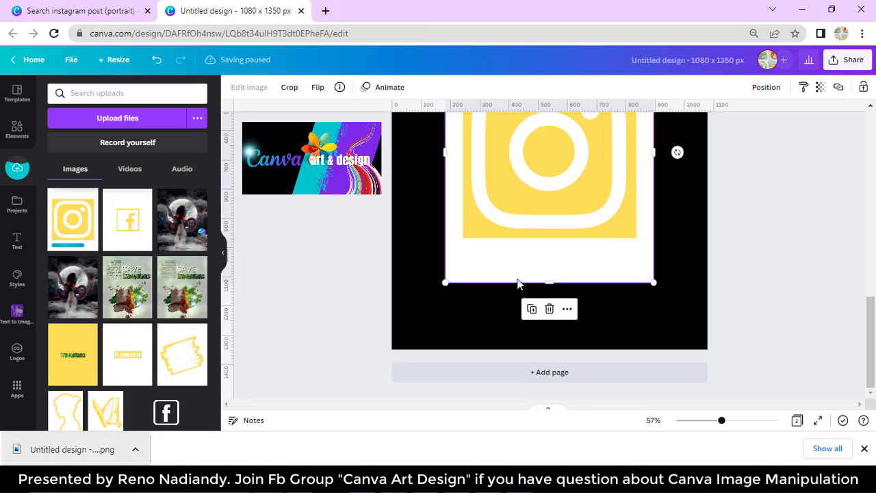
{"action": "scroll", "coordinate": [541, 271], "scroll_direction": "up", "scroll_amount": 3}
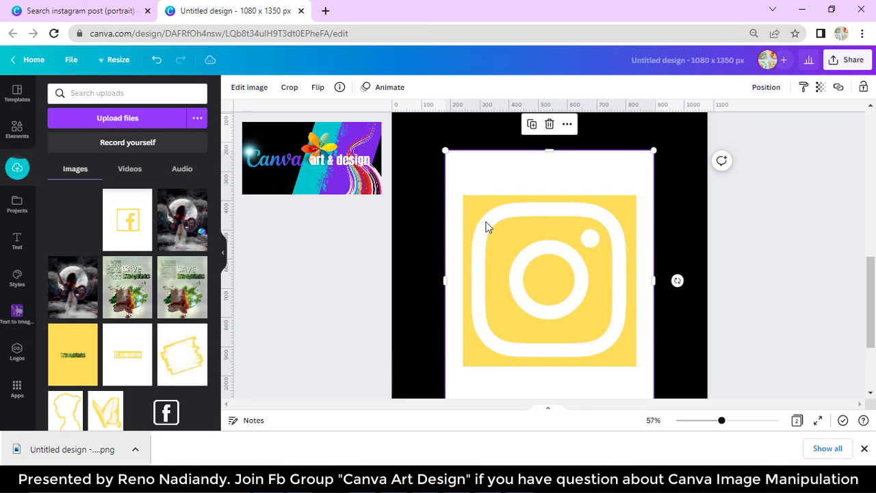
{"action": "left_click", "coordinate": [248, 88]}
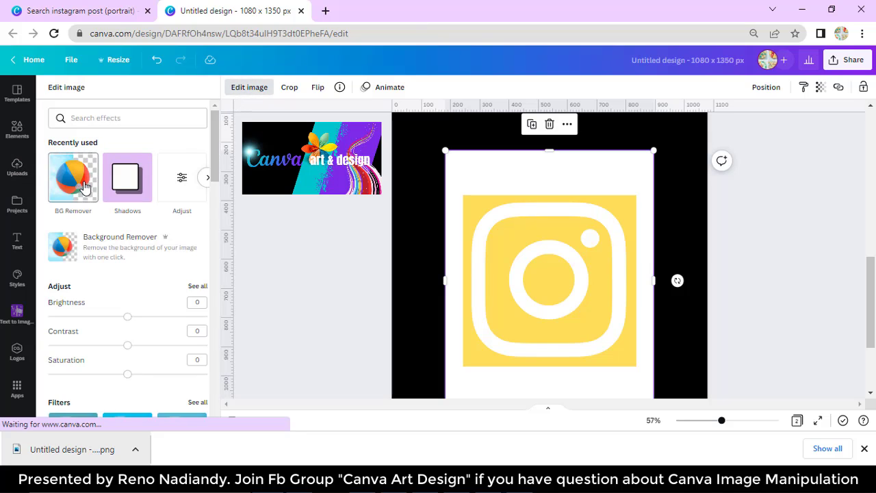
{"action": "left_click", "coordinate": [84, 186]}
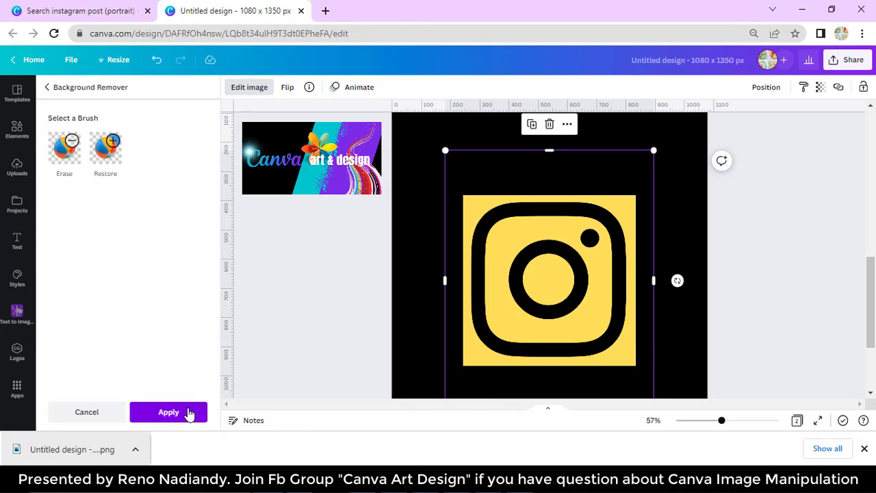
{"action": "left_click", "coordinate": [189, 413]}
Step: Search the photos for "autumn" and add the orange and red maple leaves photo to the page
{"action": "left_click", "coordinate": [17, 127]}
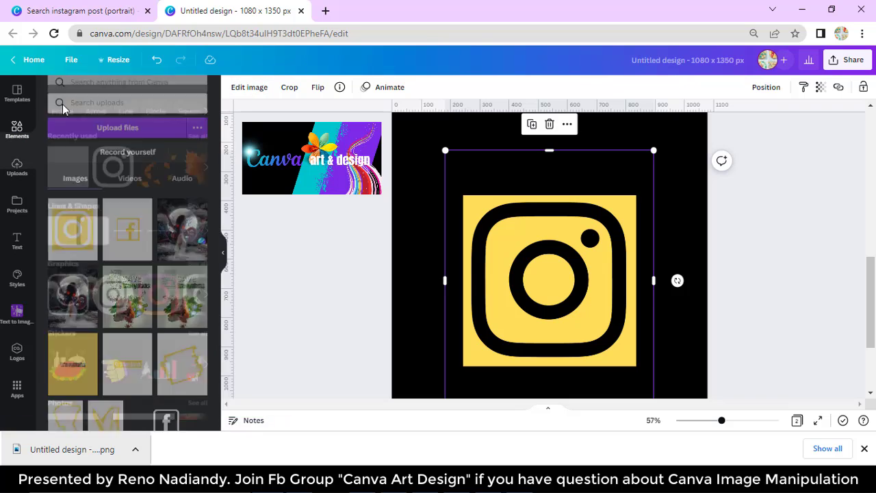
{"action": "left_click", "coordinate": [80, 91]}
{"action": "type", "text": "a"}
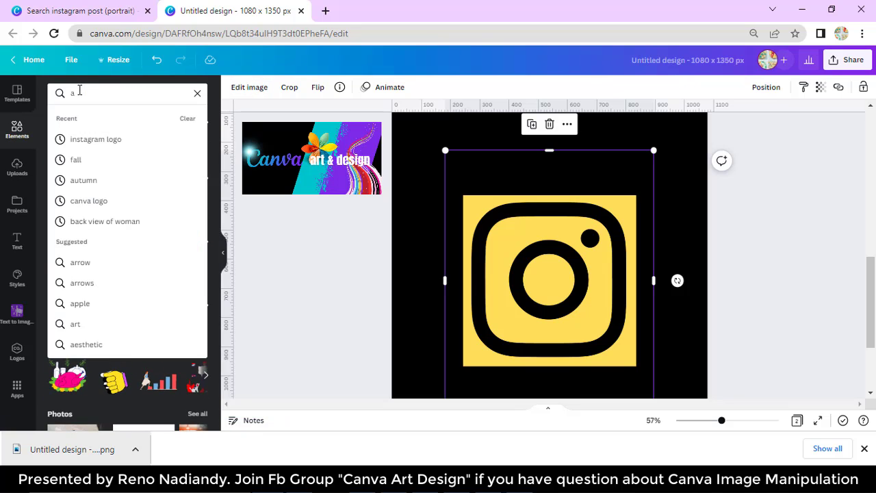
{"action": "type", "text": "utumn"}
{"action": "key", "text": "Return"}
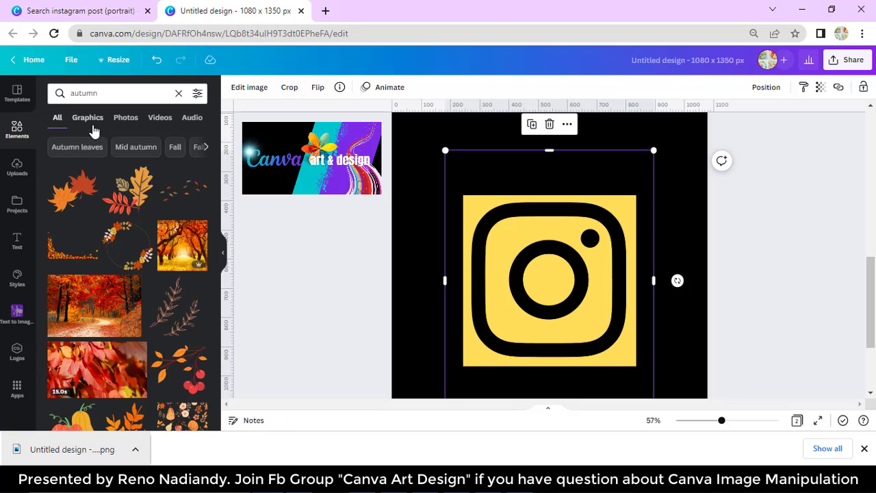
{"action": "left_click", "coordinate": [126, 118]}
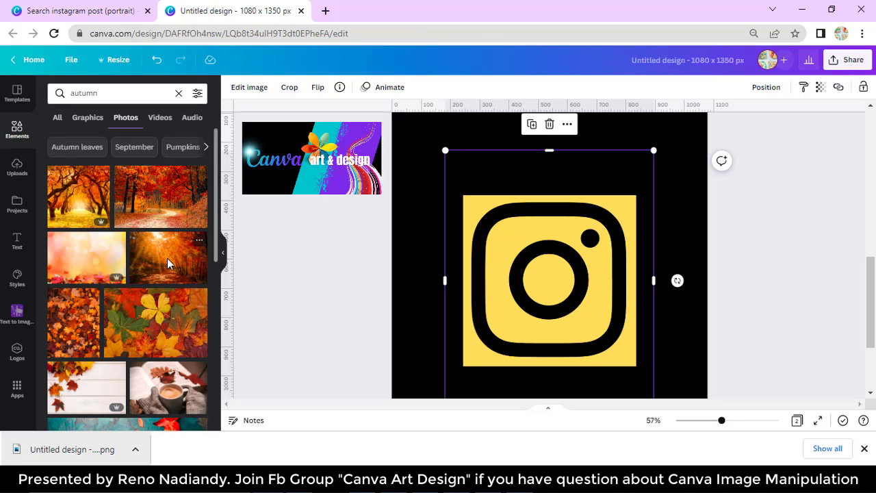
{"action": "scroll", "coordinate": [168, 263], "scroll_direction": "down", "scroll_amount": 10}
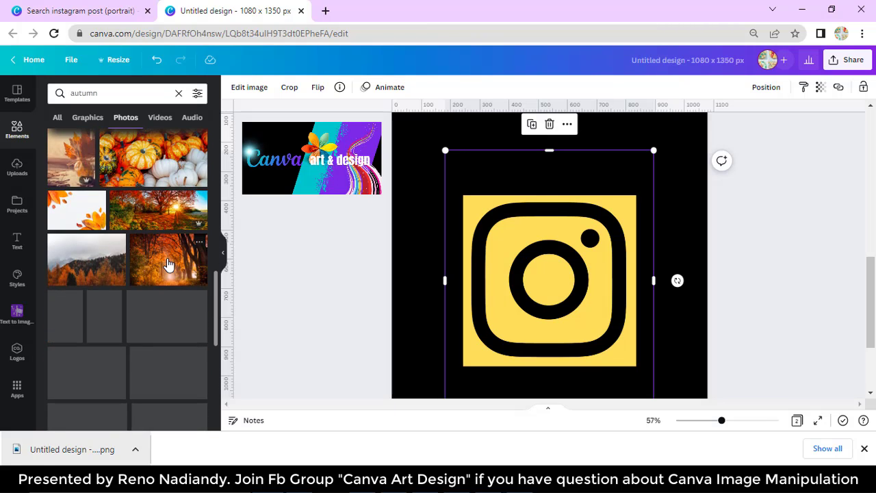
{"action": "left_click", "coordinate": [175, 322]}
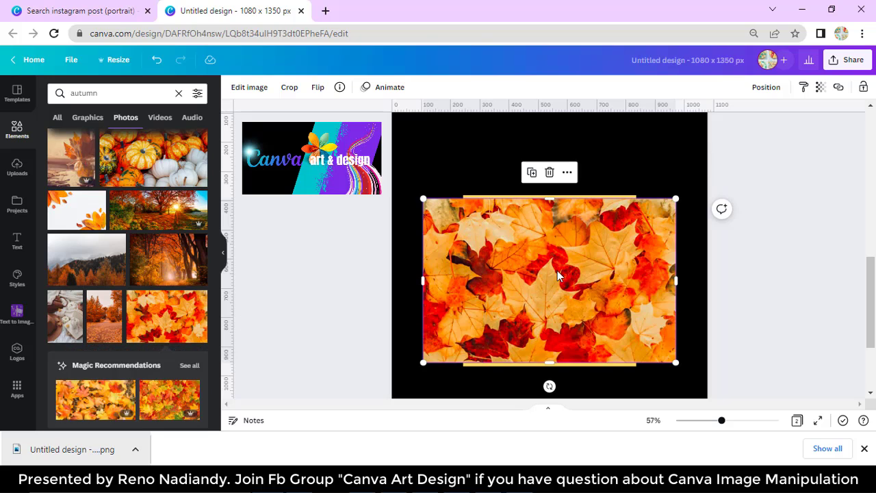
Step: Send the leaves photo behind the cut-out logo and crop its sides to about 563 by 562 px, within the yellow square
{"action": "right_click", "coordinate": [622, 286]}
{"action": "left_click", "coordinate": [684, 255]}
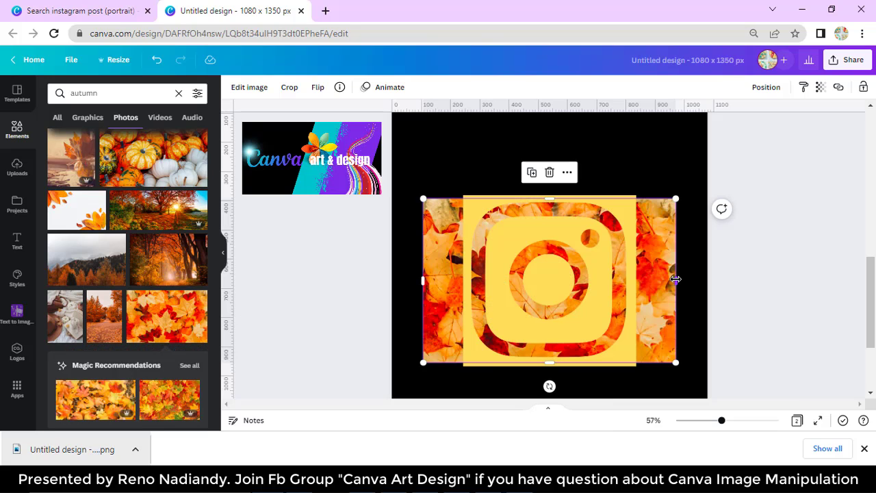
{"action": "left_click_drag", "start_coordinate": [675, 280], "coordinate": [631, 280]}
{"action": "left_click_drag", "start_coordinate": [423, 279], "coordinate": [475, 295]}
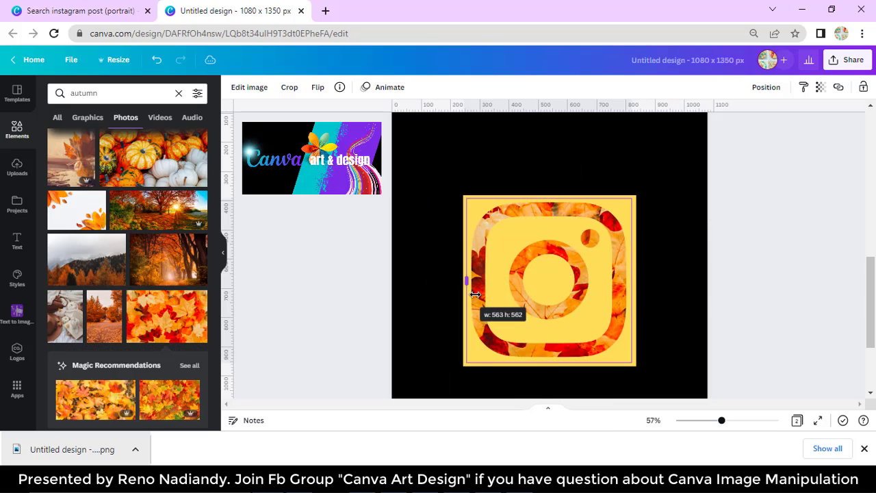
Step: Apply a black Glow shadow to the cut-out logo image with size 2, transparency 80 and blur 2
{"action": "left_click", "coordinate": [247, 86]}
{"action": "left_click", "coordinate": [127, 191]}
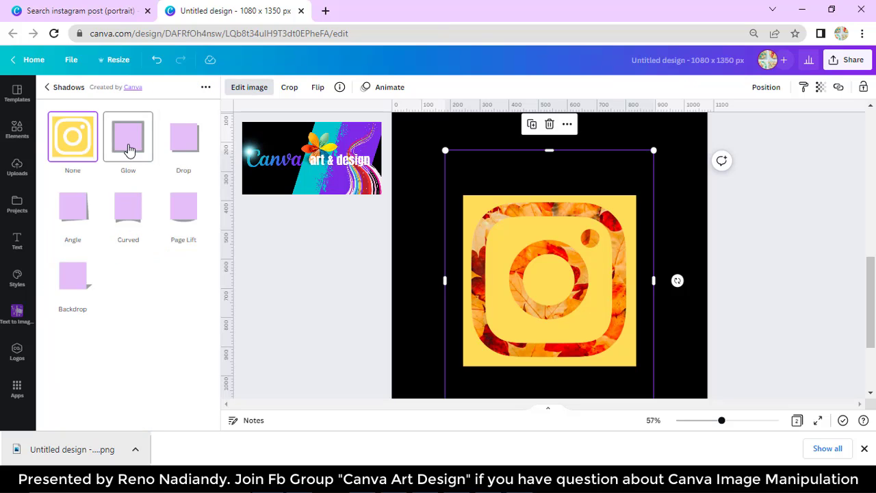
{"action": "left_click", "coordinate": [128, 149]}
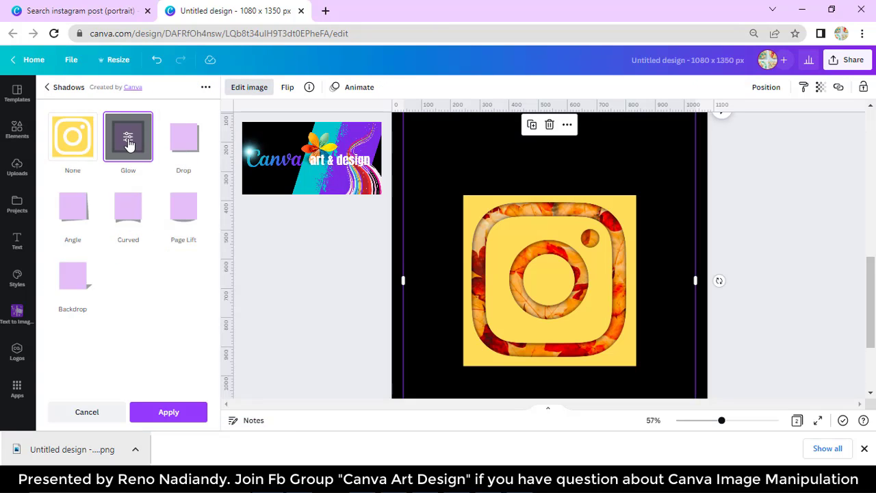
{"action": "left_click", "coordinate": [129, 141]}
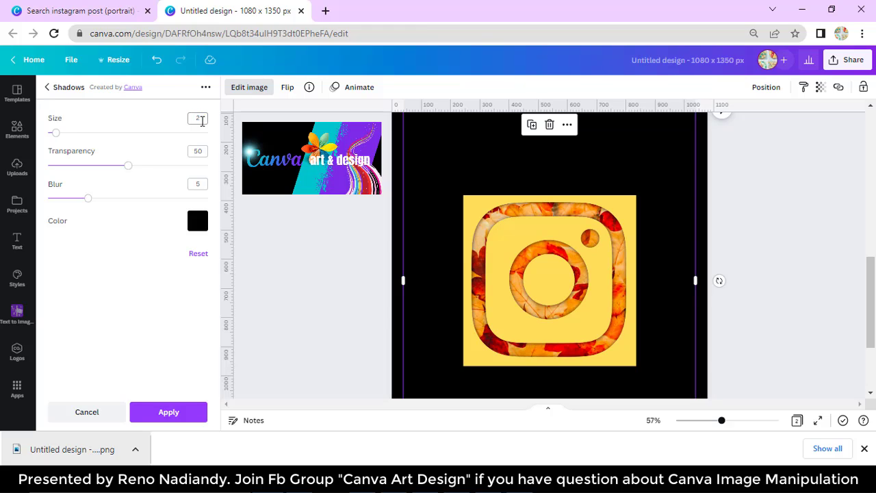
{"action": "key", "text": "Tab"}
{"action": "left_click", "coordinate": [202, 153]}
{"action": "key", "text": "Return"}
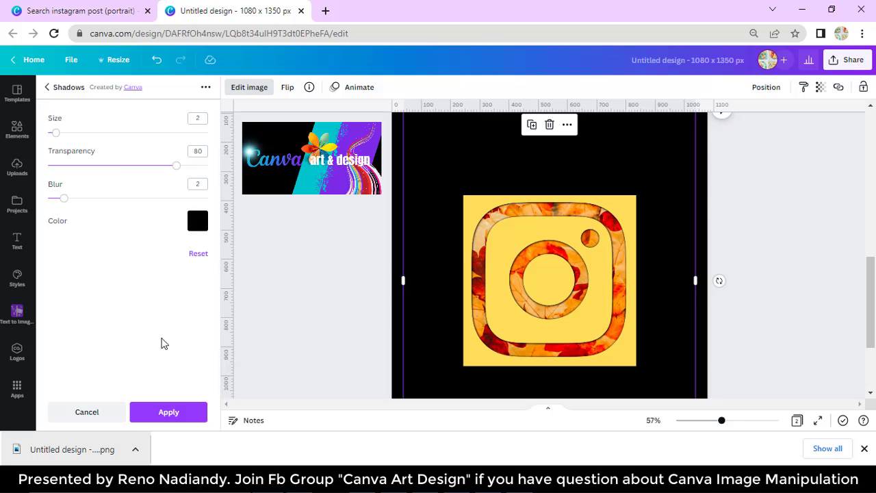
{"action": "left_click", "coordinate": [184, 417]}
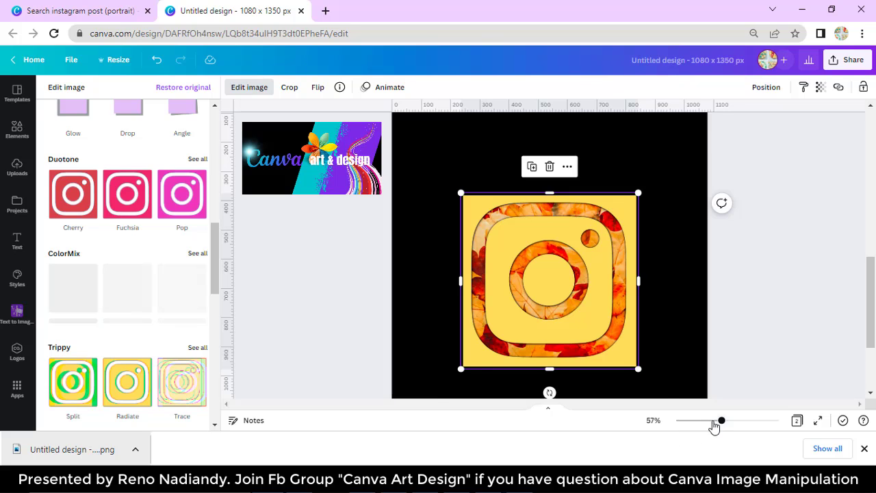
Step: Add a yellow square shape to page 2 and stretch it over the page's full height left of the logo
{"action": "left_click", "coordinate": [713, 421]}
{"action": "left_click", "coordinate": [17, 129]}
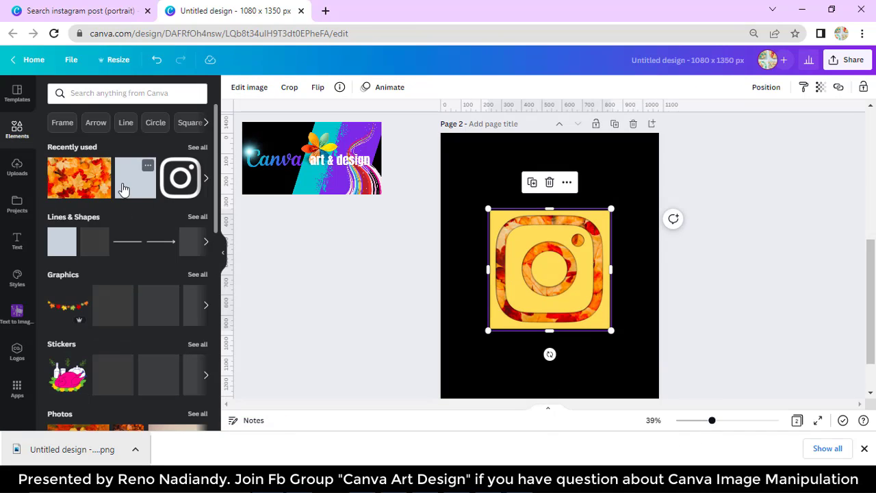
{"action": "left_click", "coordinate": [122, 185]}
{"action": "left_click", "coordinate": [288, 87]}
{"action": "scroll", "coordinate": [125, 316], "scroll_direction": "down", "scroll_amount": 2}
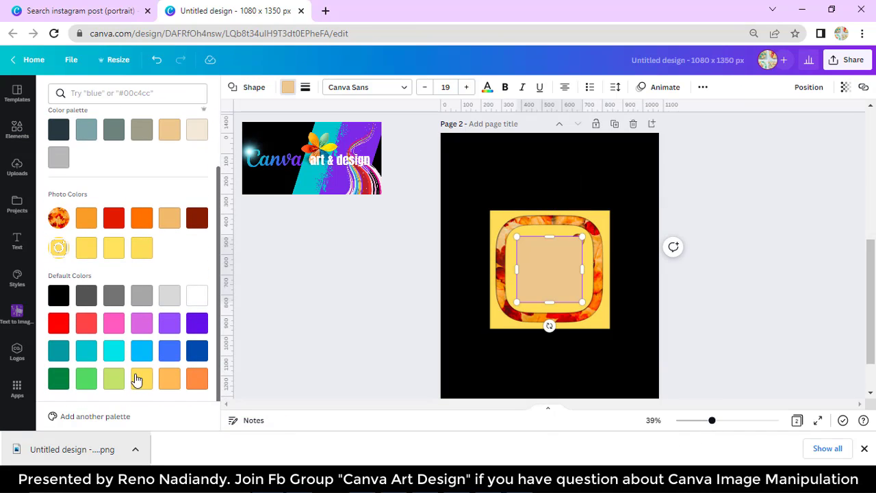
{"action": "left_click", "coordinate": [142, 380]}
{"action": "left_click_drag", "start_coordinate": [546, 281], "coordinate": [493, 162]}
{"action": "left_click_drag", "start_coordinate": [465, 196], "coordinate": [462, 411]}
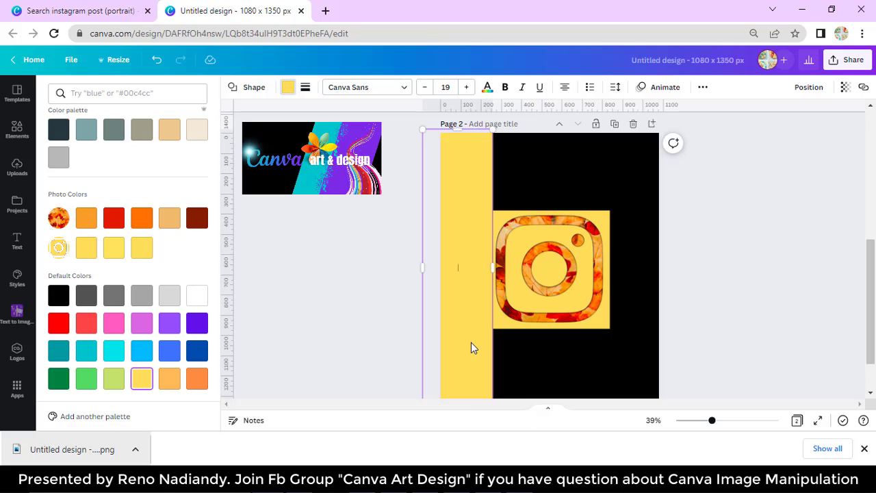
Step: Duplicate the full-height yellow strip and place the copy along the logo's right side on page 2
{"action": "left_click", "coordinate": [647, 355]}
{"action": "left_click", "coordinate": [464, 297]}
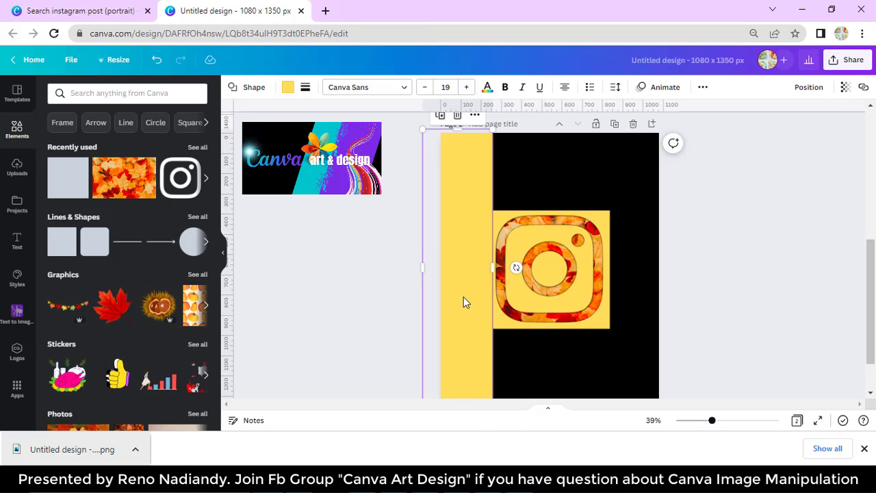
{"action": "left_click", "coordinate": [440, 115]}
{"action": "left_click_drag", "start_coordinate": [527, 226], "coordinate": [479, 212]}
{"action": "left_click_drag", "start_coordinate": [521, 266], "coordinate": [625, 267]}
Step: Cover the black areas above and below the logo with copies of the yellow shape, the upper one about 709 by 412 px
{"action": "scroll", "coordinate": [616, 274], "scroll_direction": "down", "scroll_amount": 2}
{"action": "left_click_drag", "start_coordinate": [551, 352], "coordinate": [575, 158]}
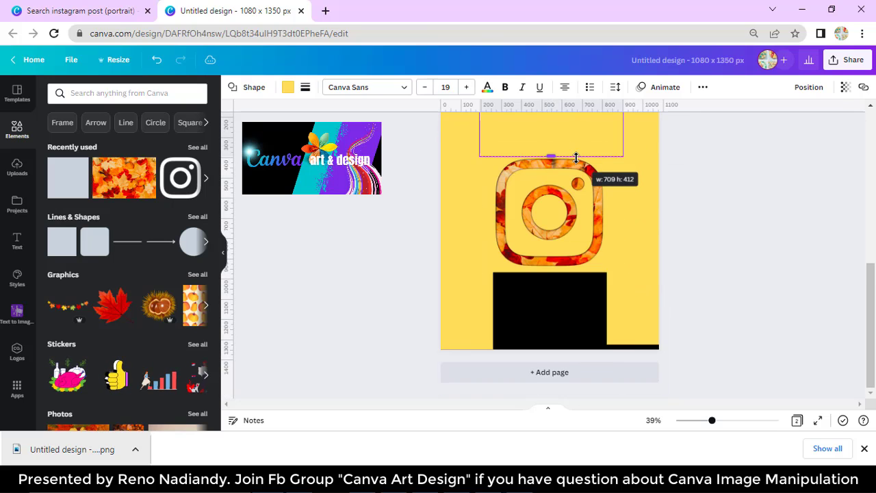
{"action": "scroll", "coordinate": [571, 144], "scroll_direction": "up", "scroll_amount": 2}
{"action": "left_click", "coordinate": [583, 266]}
{"action": "left_click", "coordinate": [534, 173]}
{"action": "left_click_drag", "start_coordinate": [575, 260], "coordinate": [549, 383]}
{"action": "scroll", "coordinate": [679, 317], "scroll_direction": "down", "scroll_amount": 1}
{"action": "left_click", "coordinate": [727, 316]}
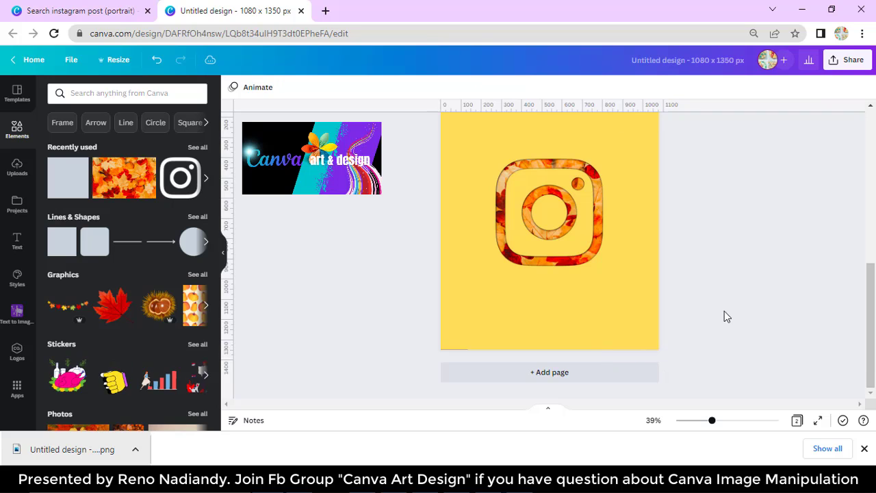
Step: Enlarge all elements on page 2 together and centre the logo horizontally on the page
{"action": "left_click", "coordinate": [637, 278]}
{"action": "left_click_drag", "start_coordinate": [677, 364], "coordinate": [787, 404]}
{"action": "left_click_drag", "start_coordinate": [611, 269], "coordinate": [571, 207]}
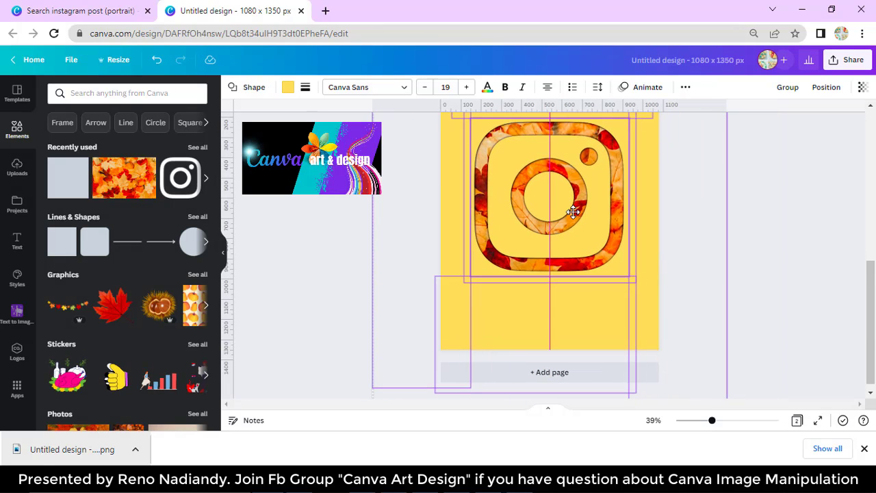
Step: Download only page 2 as a PNG
{"action": "left_click", "coordinate": [863, 62]}
{"action": "left_click", "coordinate": [788, 312]}
{"action": "left_click", "coordinate": [854, 255]}
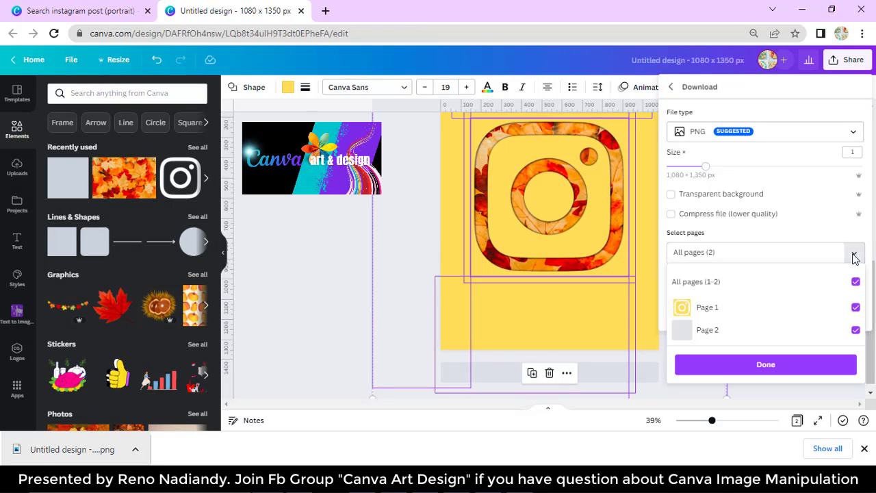
{"action": "left_click", "coordinate": [856, 330]}
{"action": "left_click", "coordinate": [814, 364]}
{"action": "left_click", "coordinate": [812, 317]}
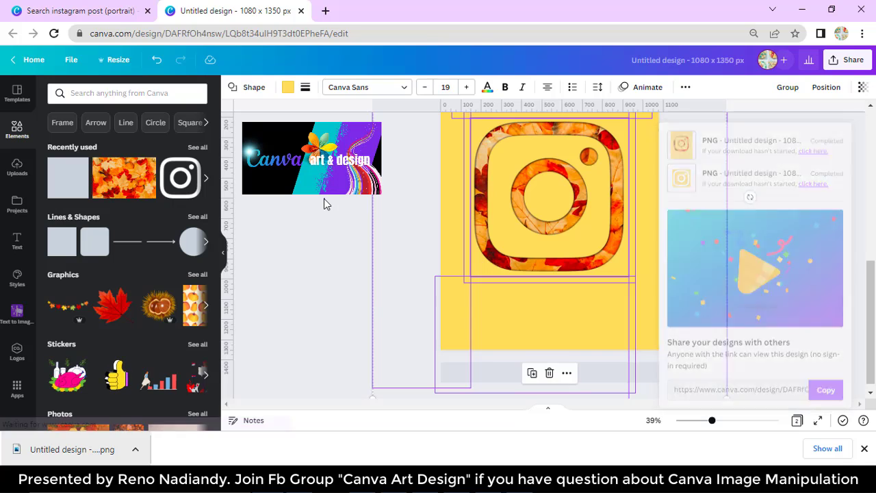
Step: Add an empty black page 3 and place the newly downloaded leaf-filled logo PNG on it
{"action": "left_click", "coordinate": [324, 199]}
{"action": "left_click", "coordinate": [521, 340]}
{"action": "key", "text": "Delete"}
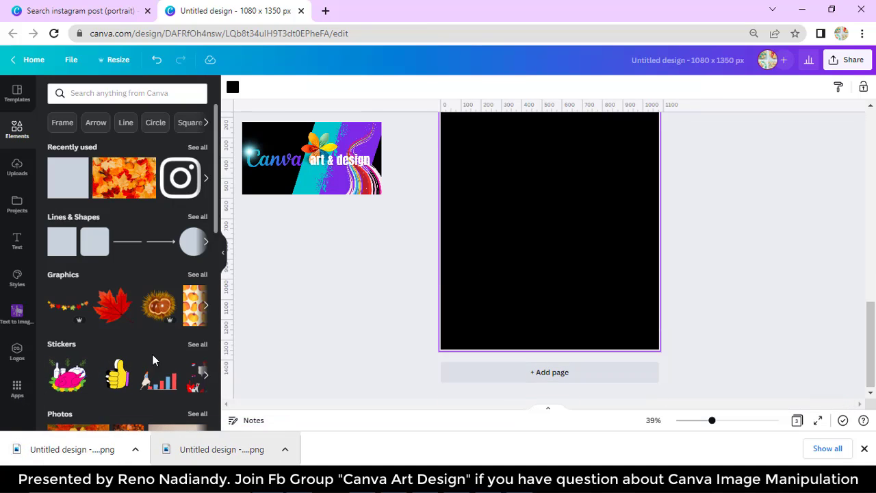
{"action": "left_click_drag", "start_coordinate": [86, 446], "coordinate": [558, 217]}
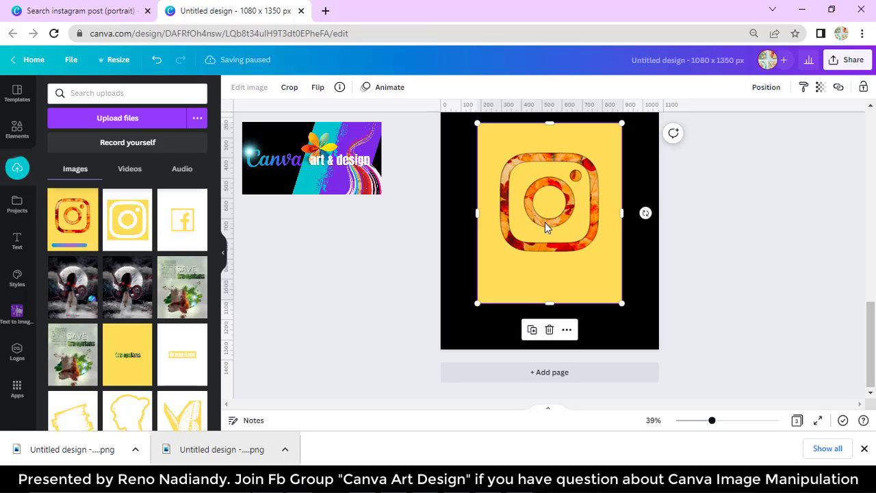
Step: Remove the yellow background from the leaf-filled logo image with the Background Remover and apply it
{"action": "left_click", "coordinate": [250, 89]}
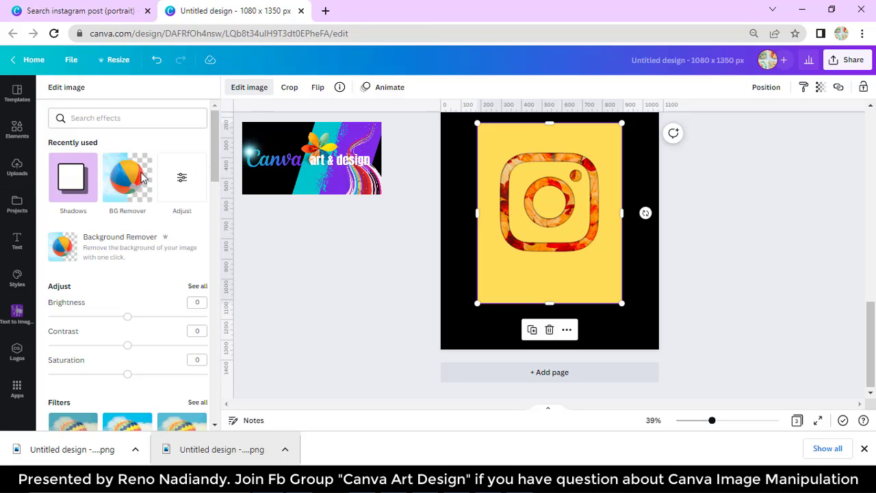
{"action": "left_click", "coordinate": [123, 188]}
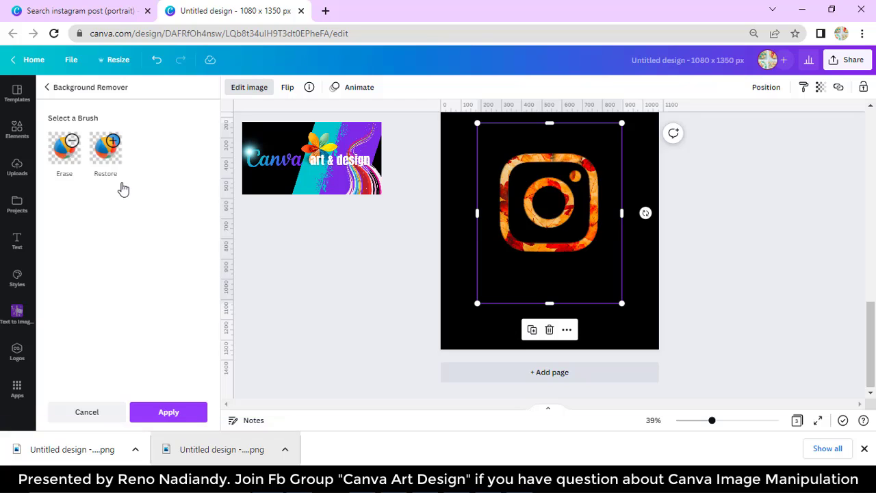
{"action": "left_click", "coordinate": [165, 411]}
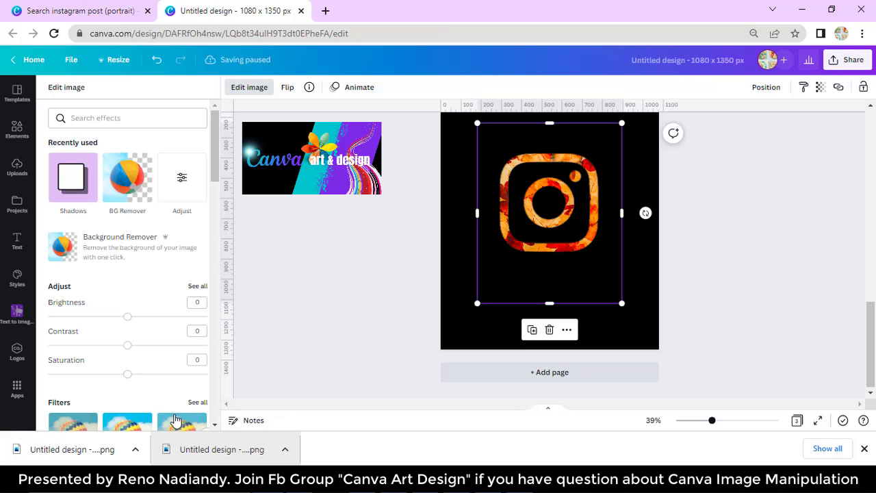
Step: Set the background colour of page 3 to white
{"action": "left_click", "coordinate": [486, 343]}
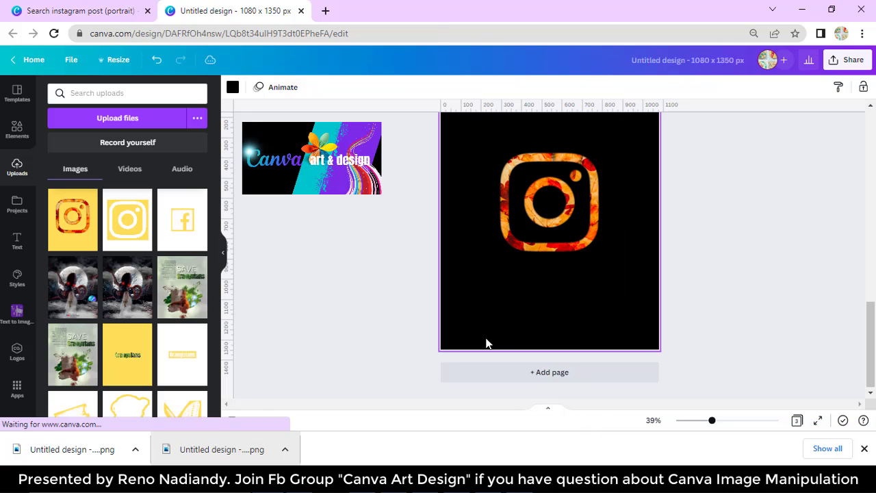
{"action": "left_click", "coordinate": [233, 86]}
{"action": "left_click", "coordinate": [143, 141]}
Step: Enlarge the leaf-filled logo image slightly and centre it horizontally on page 3
{"action": "left_click", "coordinate": [548, 234]}
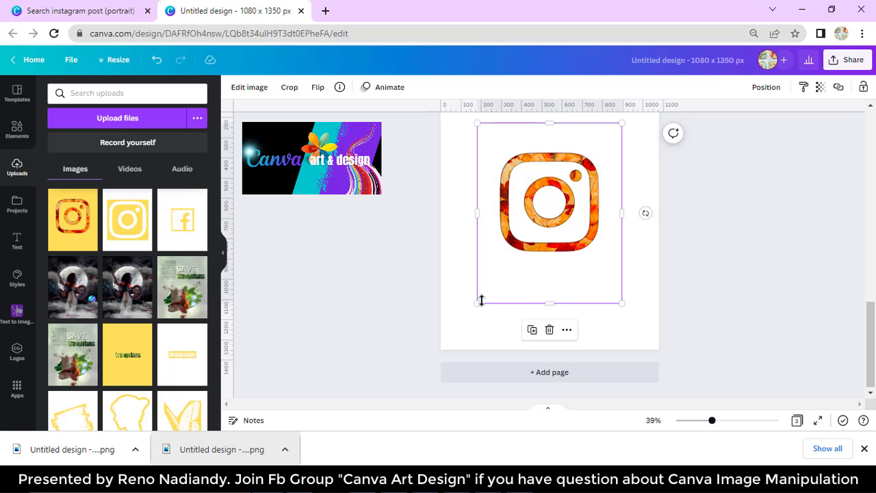
{"action": "left_click_drag", "start_coordinate": [478, 302], "coordinate": [445, 349]}
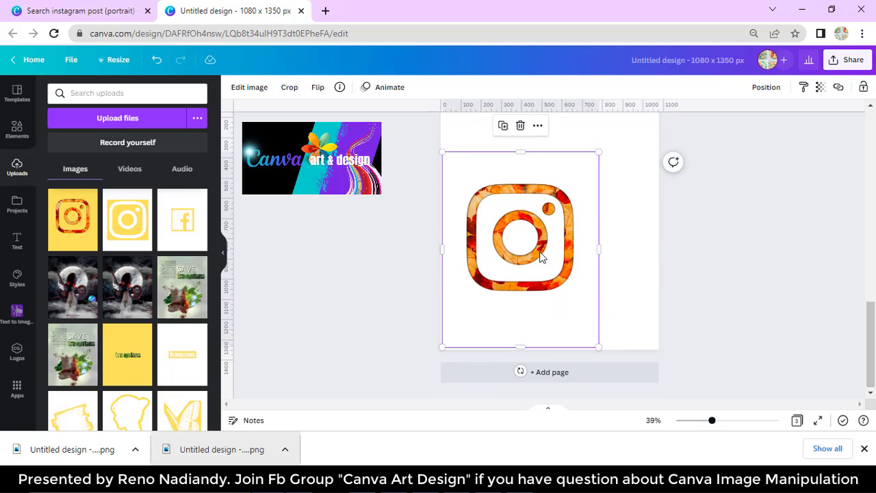
{"action": "left_click_drag", "start_coordinate": [519, 250], "coordinate": [569, 246]}
Step: Search the elements for "autumn" and add the orange maple leaf branch with red berries to page 3
{"action": "left_click", "coordinate": [17, 130]}
{"action": "left_click", "coordinate": [105, 96]}
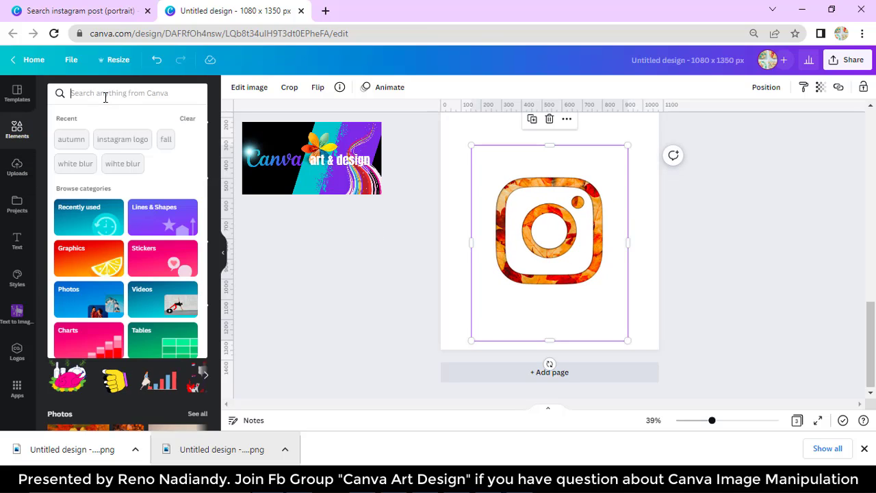
{"action": "type", "text": "autumn"}
{"action": "key", "text": "Return"}
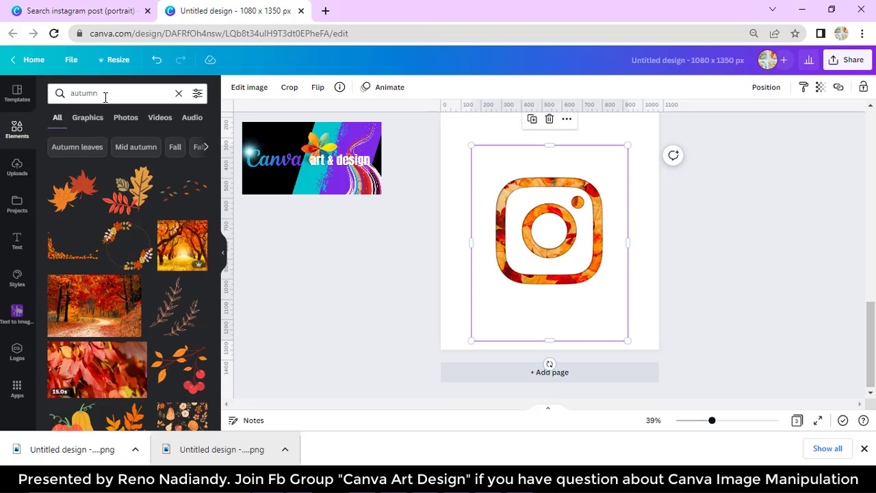
{"action": "scroll", "coordinate": [135, 236], "scroll_direction": "down", "scroll_amount": 10}
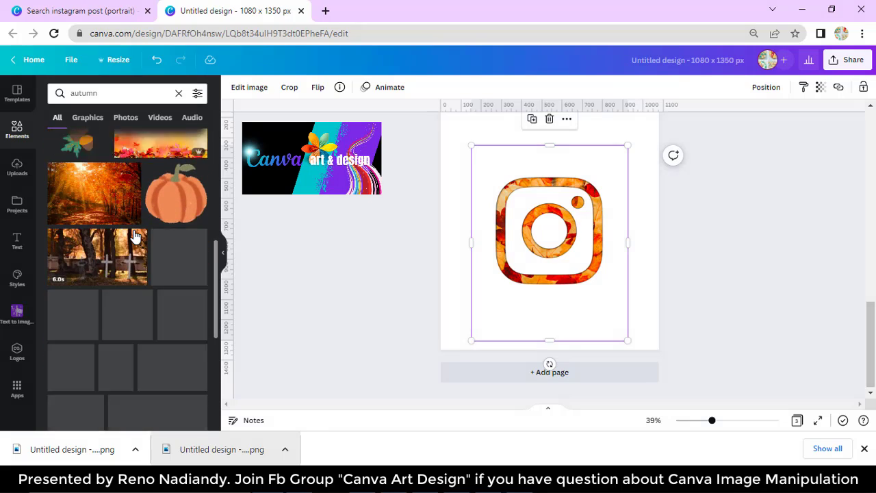
{"action": "scroll", "coordinate": [135, 236], "scroll_direction": "down", "scroll_amount": 2}
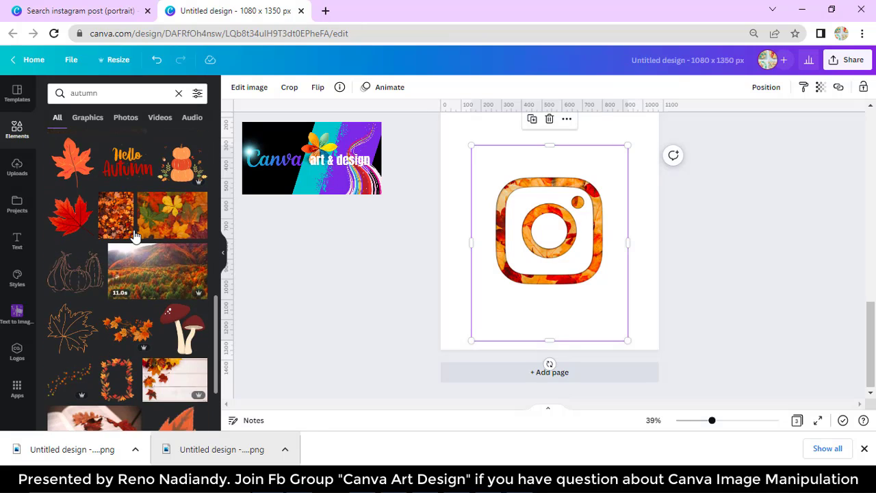
{"action": "left_click", "coordinate": [127, 324]}
Step: Shrink the maple branch to about 548 by 287 px, place it over the logo's lower-left corner and rotate it clockwise
{"action": "left_click_drag", "start_coordinate": [638, 171], "coordinate": [575, 200]}
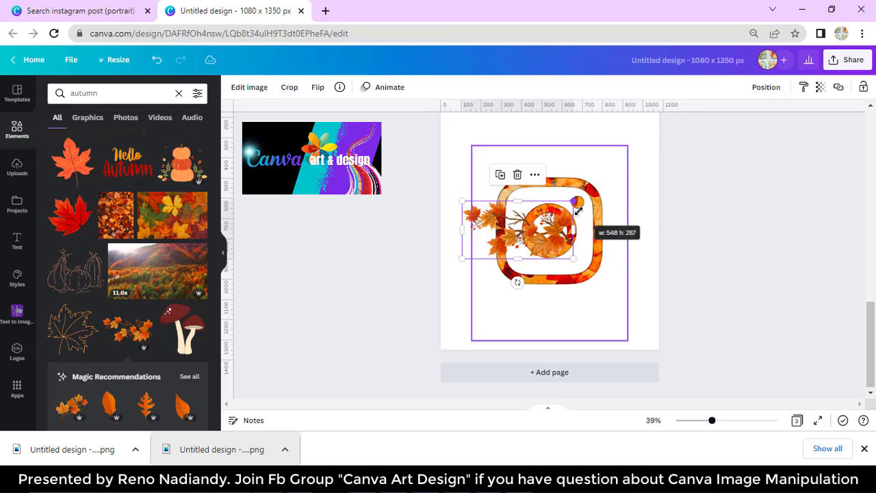
{"action": "left_click_drag", "start_coordinate": [552, 240], "coordinate": [535, 292]}
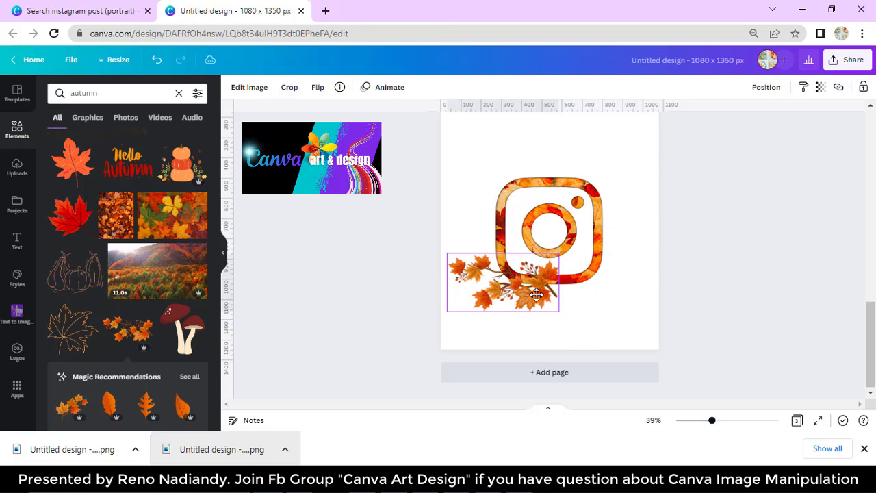
{"action": "left_click_drag", "start_coordinate": [502, 333], "coordinate": [486, 335]}
{"action": "scroll", "coordinate": [625, 276], "scroll_direction": "up", "scroll_amount": 2}
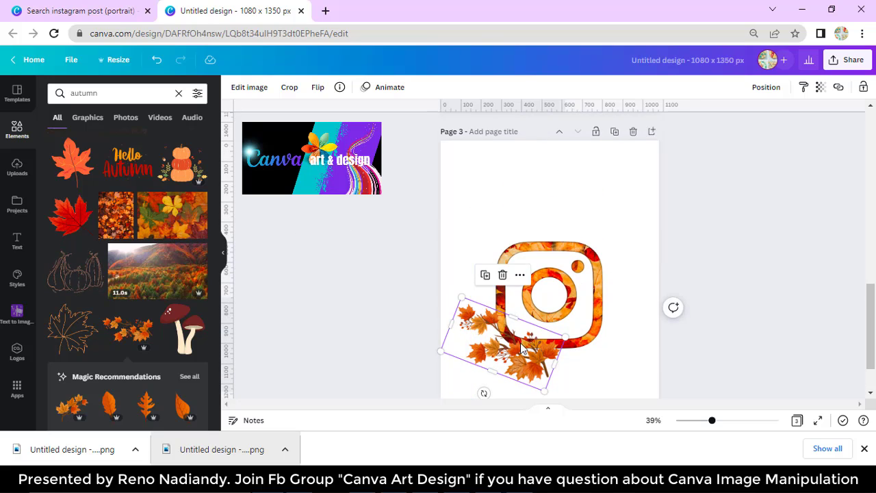
Step: Flip the maple branch horizontally, rotate it counter-clockwise and move it over the logo's lower-right corner
{"action": "left_click", "coordinate": [319, 88]}
{"action": "left_click", "coordinate": [335, 114]}
{"action": "left_click", "coordinate": [539, 380]}
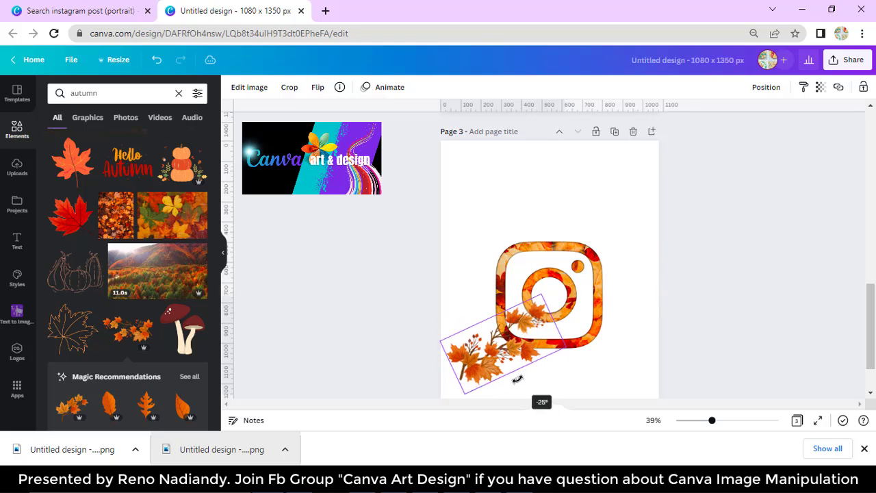
{"action": "left_click_drag", "start_coordinate": [497, 359], "coordinate": [582, 350]}
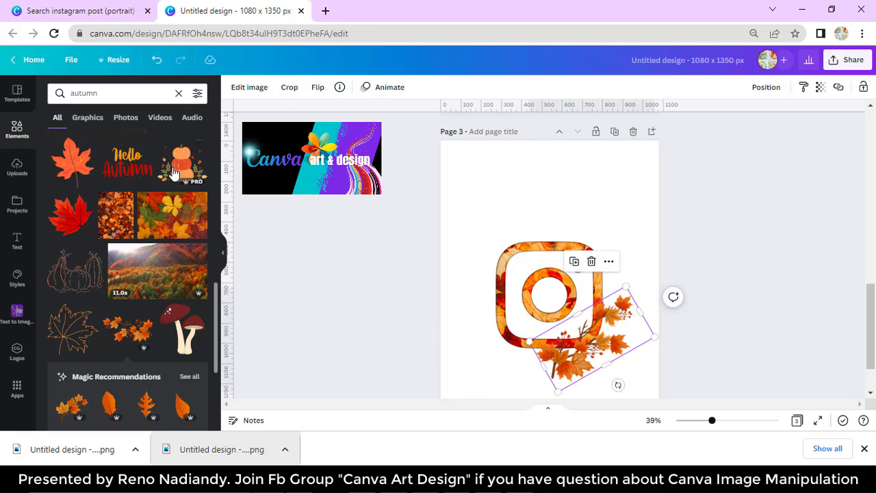
Step: Filter the "autumn" element search to Animated items and browse through the results
{"action": "scroll", "coordinate": [168, 239], "scroll_direction": "up", "scroll_amount": 5}
{"action": "left_click", "coordinate": [197, 93]}
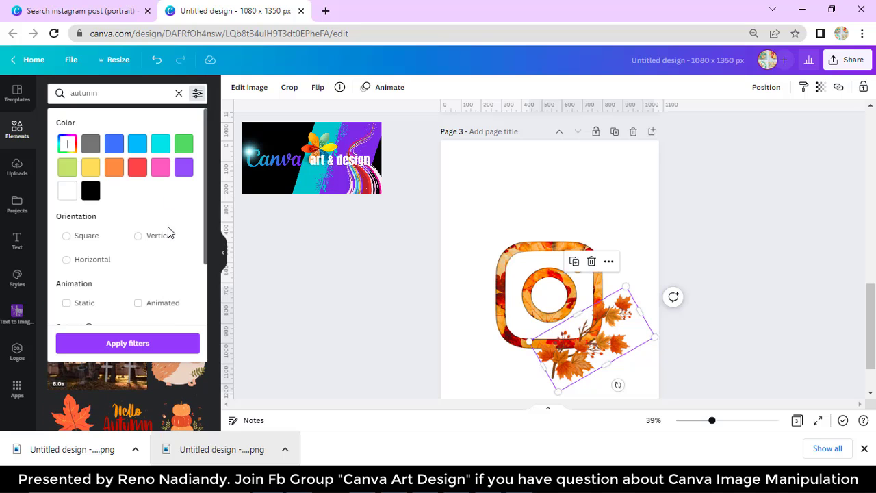
{"action": "left_click", "coordinate": [161, 308]}
{"action": "left_click", "coordinate": [160, 345]}
{"action": "scroll", "coordinate": [195, 308], "scroll_direction": "down", "scroll_amount": 4}
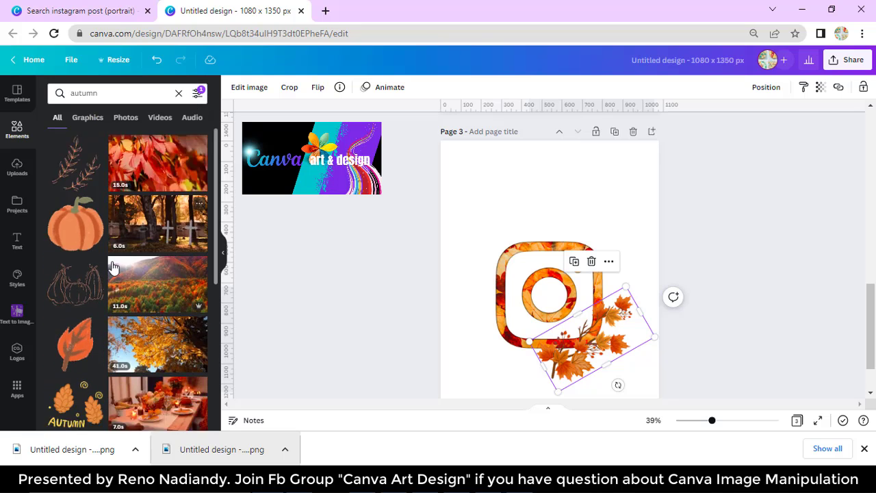
{"action": "scroll", "coordinate": [120, 265], "scroll_direction": "down", "scroll_amount": 6}
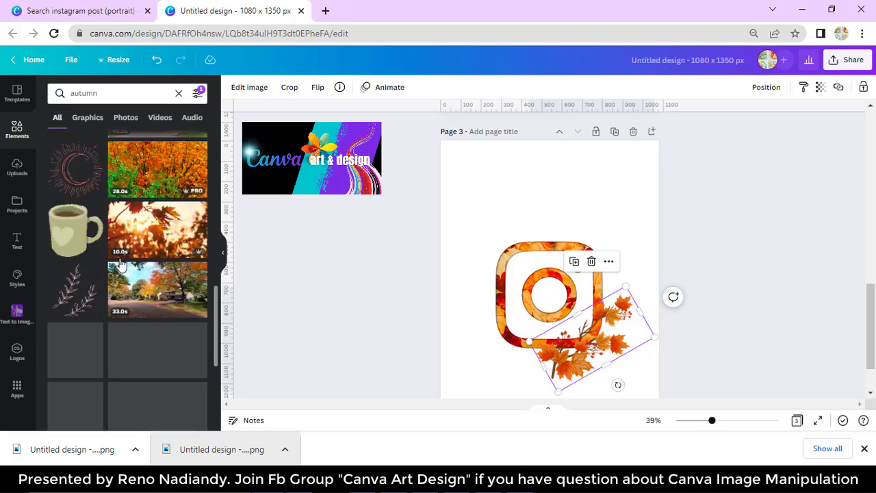
{"action": "scroll", "coordinate": [118, 264], "scroll_direction": "down", "scroll_amount": 5}
{"action": "scroll", "coordinate": [118, 265], "scroll_direction": "down", "scroll_amount": 5}
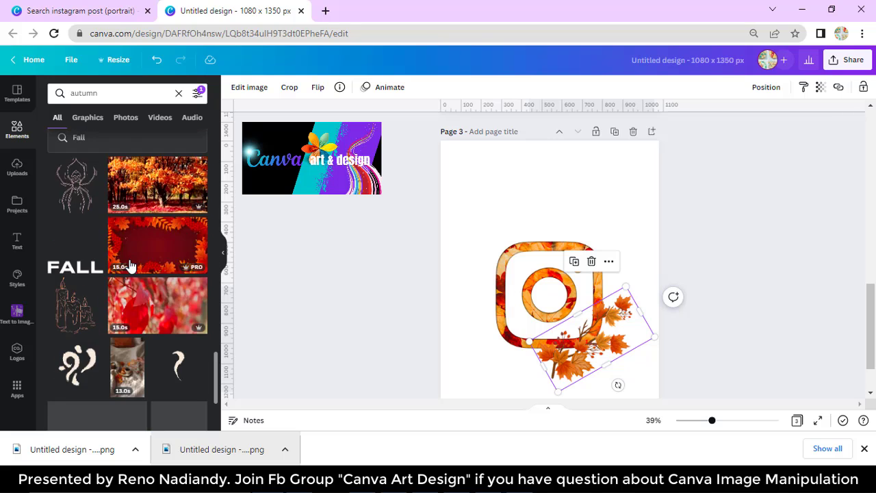
Step: Search the animated elements for "fall" and add the falling leaves animation to page 3
{"action": "left_click", "coordinate": [60, 96]}
{"action": "type", "text": "fall"}
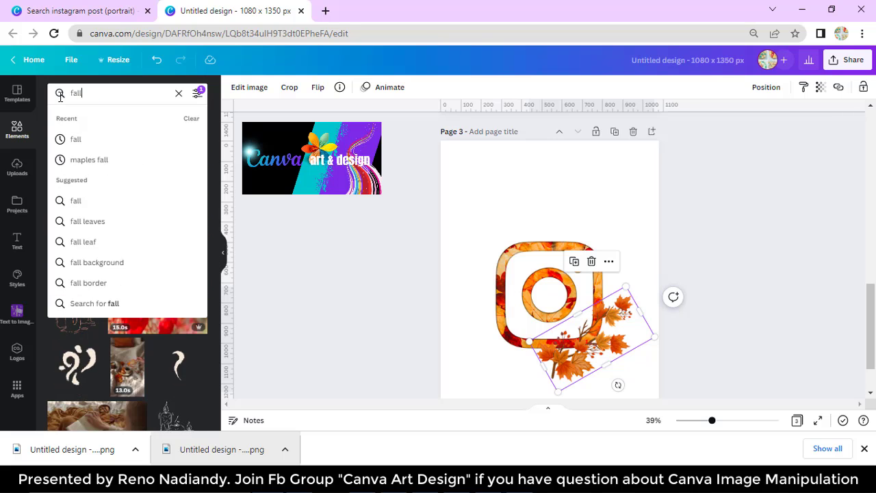
{"action": "key", "text": "Return"}
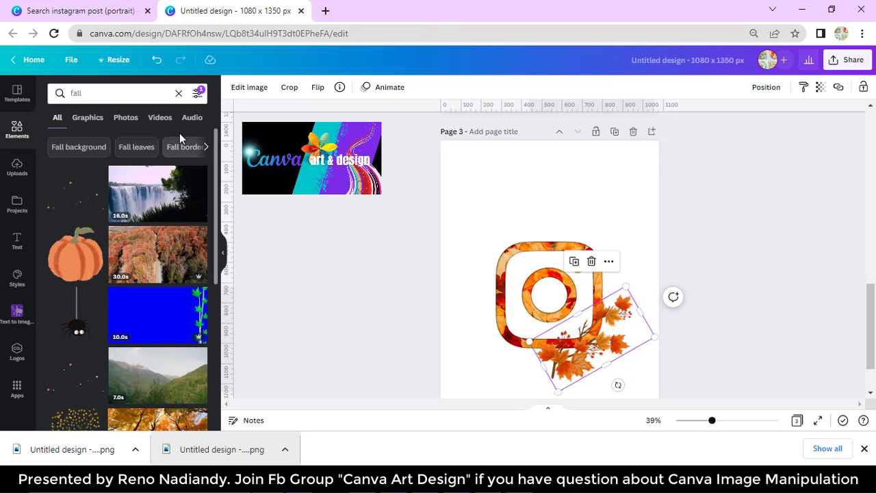
{"action": "left_click", "coordinate": [545, 274]}
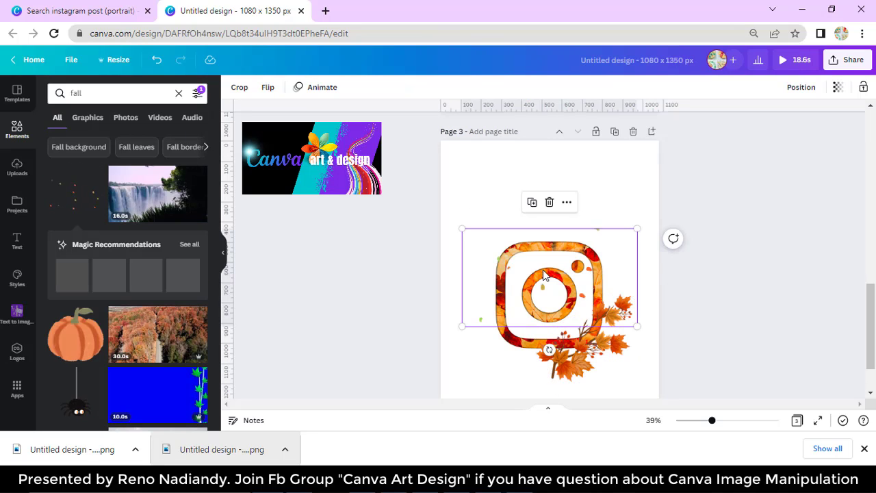
Step: Enlarge the falling leaves animation to cover page 3's full height and align its right side with the page edge
{"action": "left_click_drag", "start_coordinate": [461, 229], "coordinate": [299, 123]}
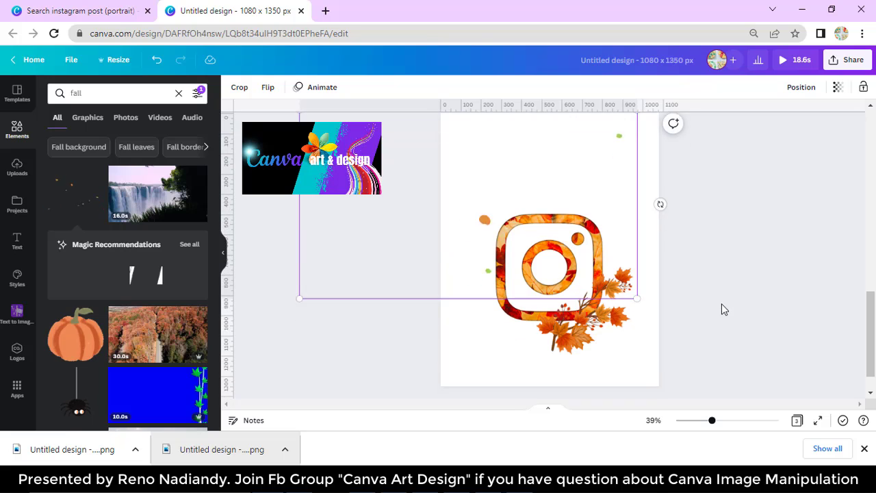
{"action": "scroll", "coordinate": [637, 260], "scroll_direction": "down", "scroll_amount": 1}
{"action": "left_click_drag", "start_coordinate": [637, 260], "coordinate": [775, 396]}
{"action": "scroll", "coordinate": [668, 302], "scroll_direction": "up", "scroll_amount": 2}
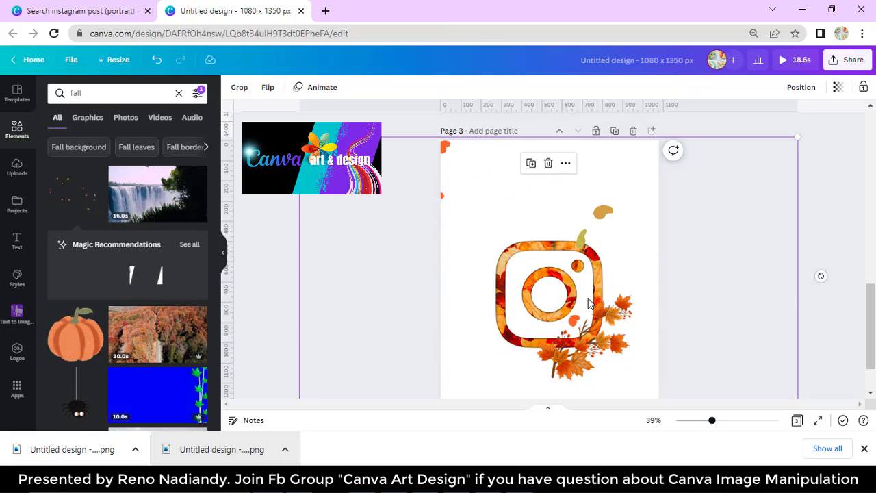
{"action": "left_click_drag", "start_coordinate": [718, 305], "coordinate": [626, 253]}
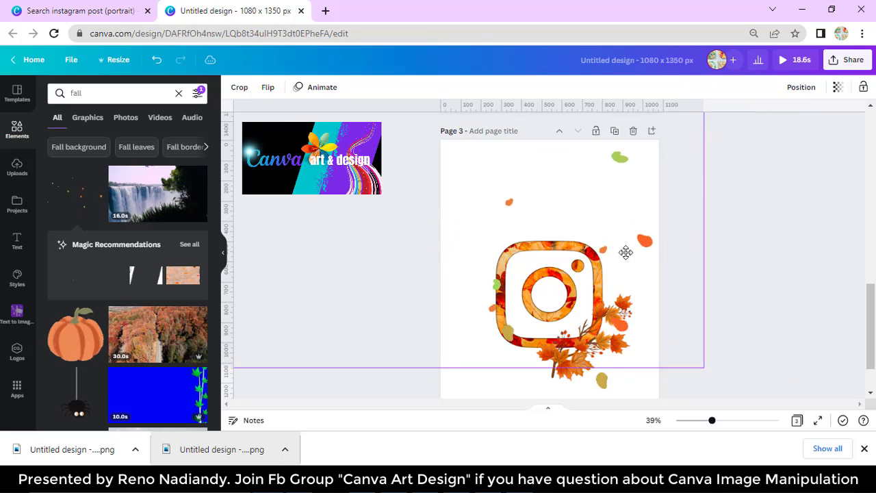
{"action": "scroll", "coordinate": [728, 289], "scroll_direction": "down", "scroll_amount": 1}
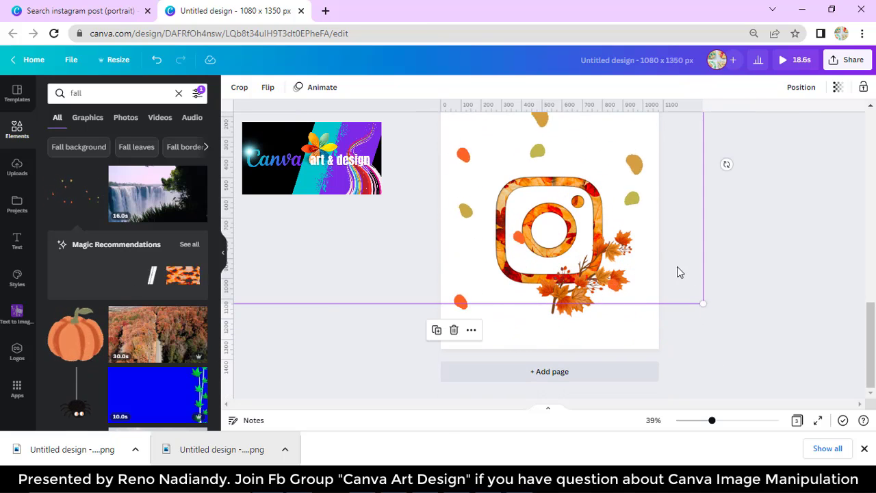
{"action": "left_click_drag", "start_coordinate": [677, 272], "coordinate": [637, 319]}
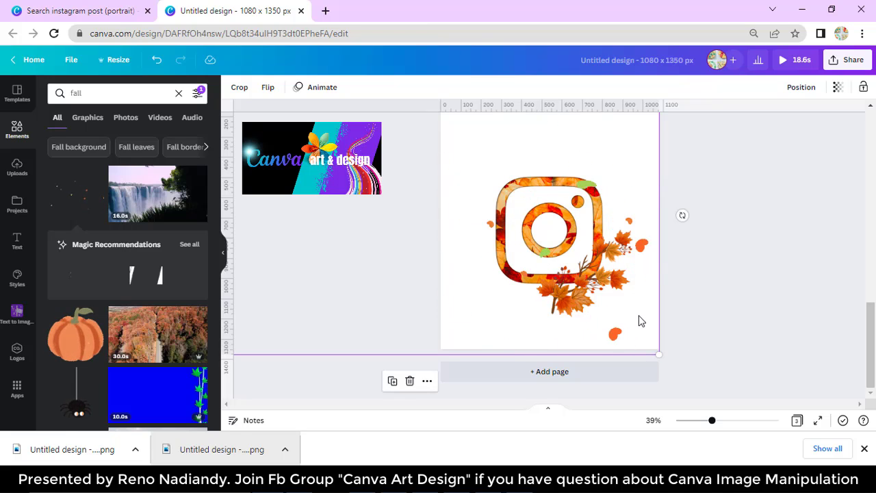
{"action": "scroll", "coordinate": [639, 317], "scroll_direction": "up", "scroll_amount": 2}
{"action": "scroll", "coordinate": [639, 316], "scroll_direction": "down", "scroll_amount": 1}
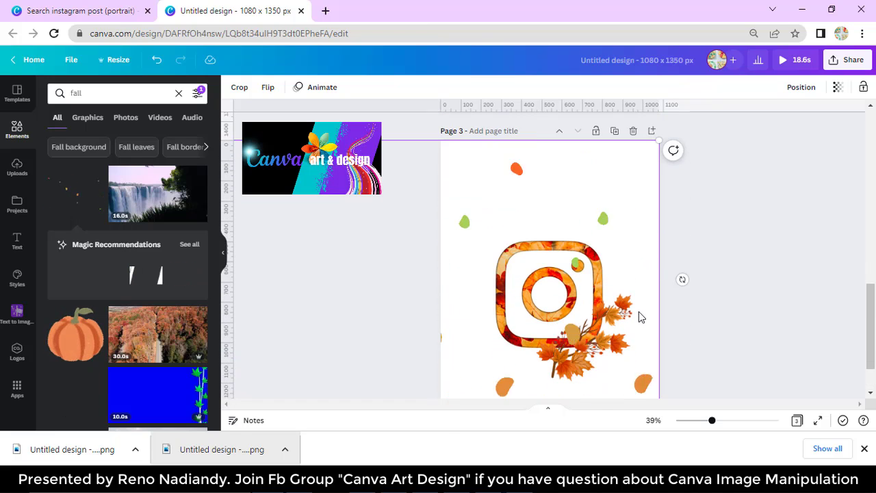
{"action": "left_click", "coordinate": [696, 423]}
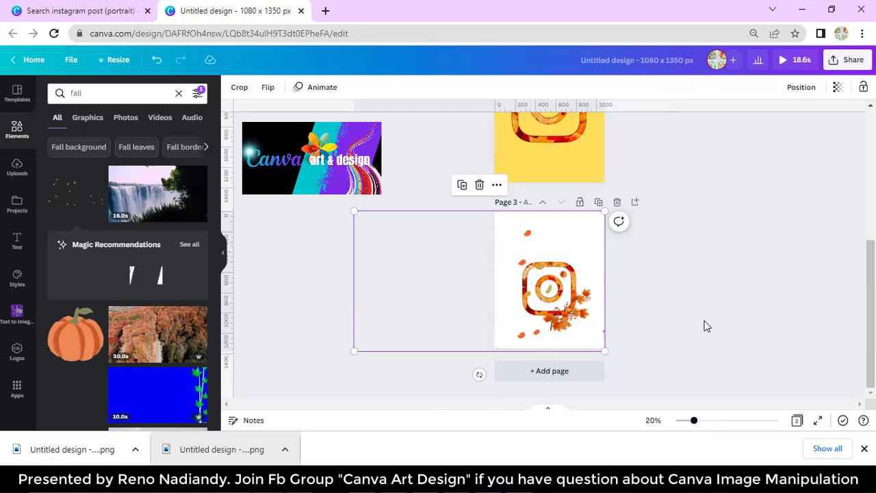
{"action": "left_click", "coordinate": [706, 420]}
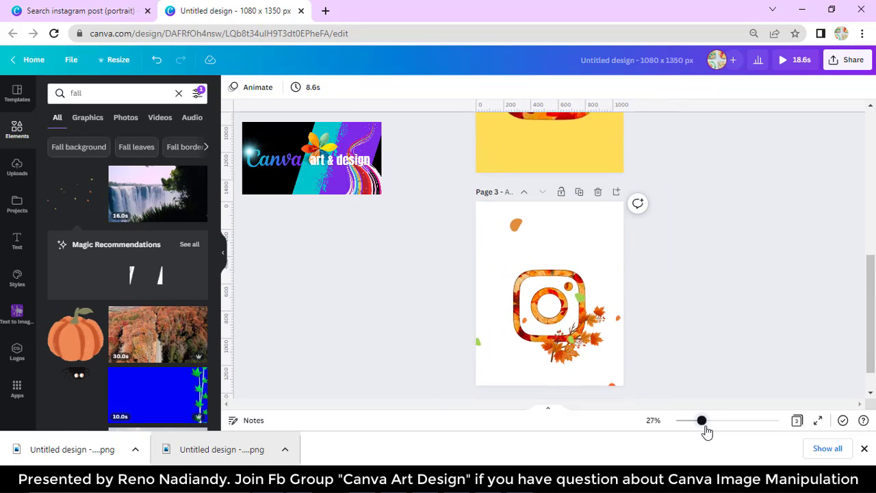